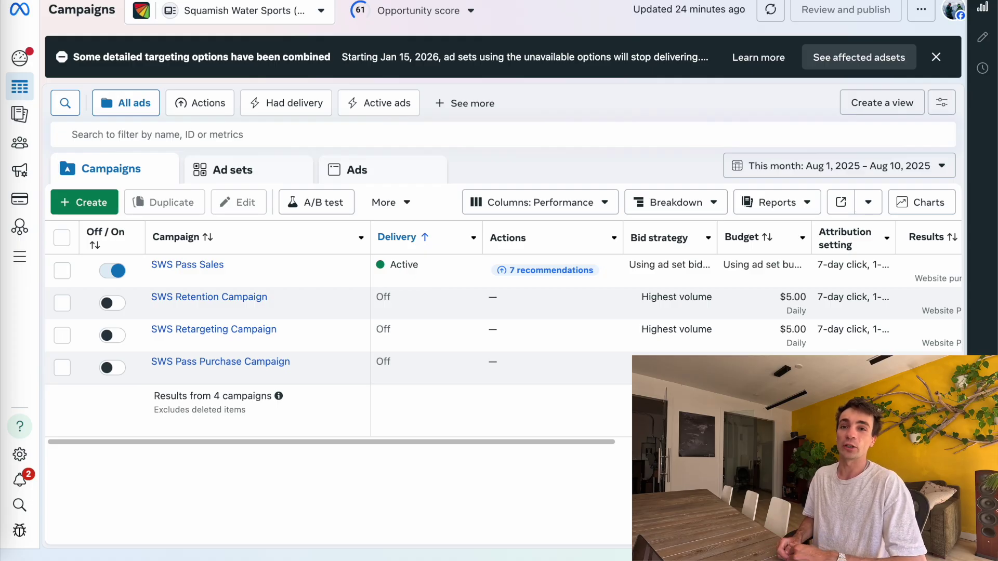
left_click(277, 99)
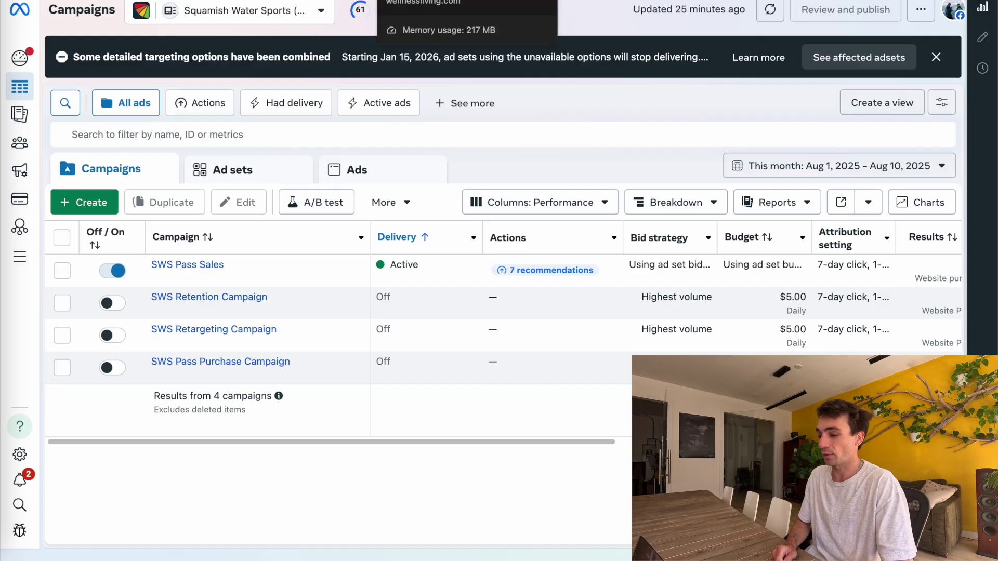
left_click(494, 1)
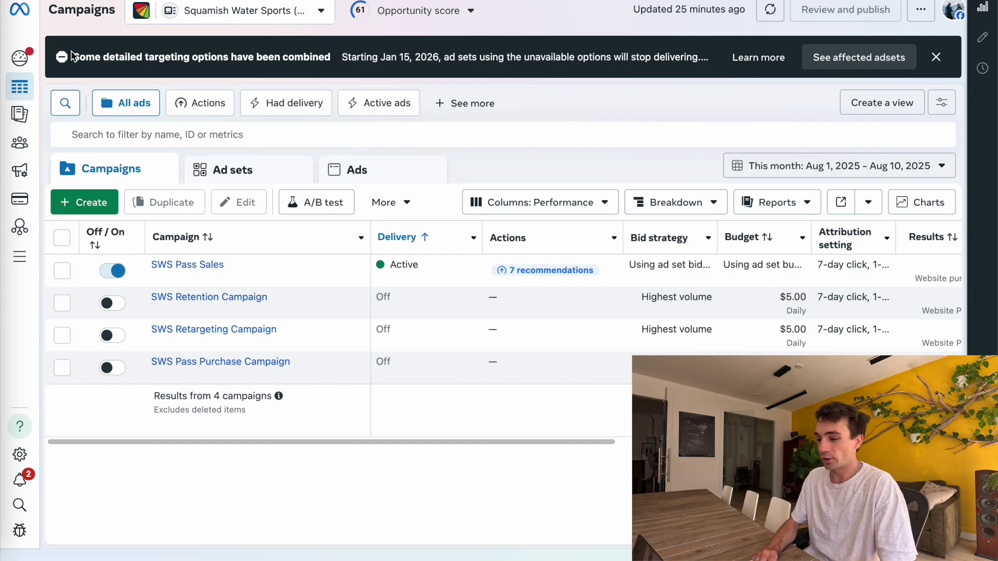
Step: Create a new auction campaign with the Leads objective and dismiss the notice about the campaign setup
mouse_move(19, 86)
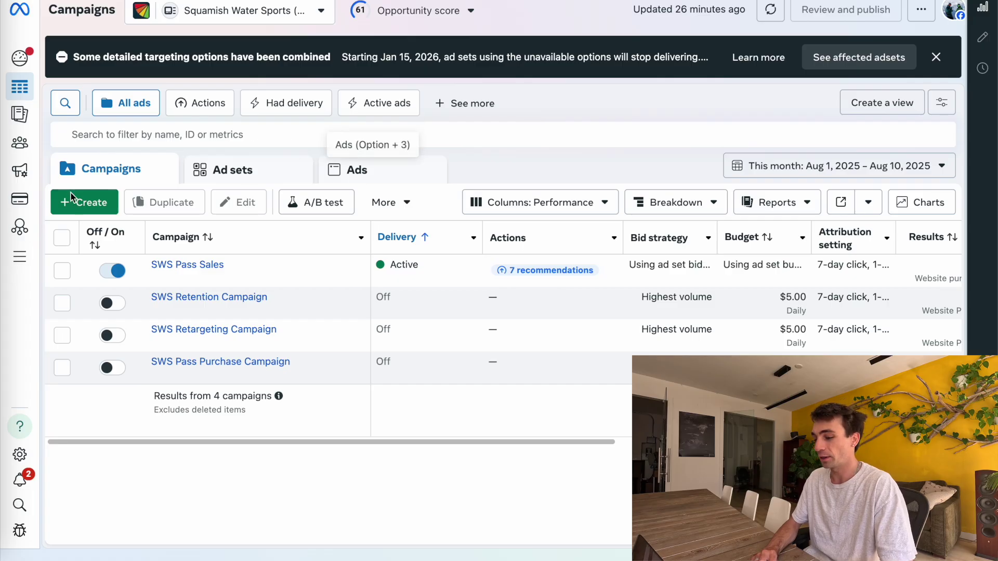
left_click(85, 206)
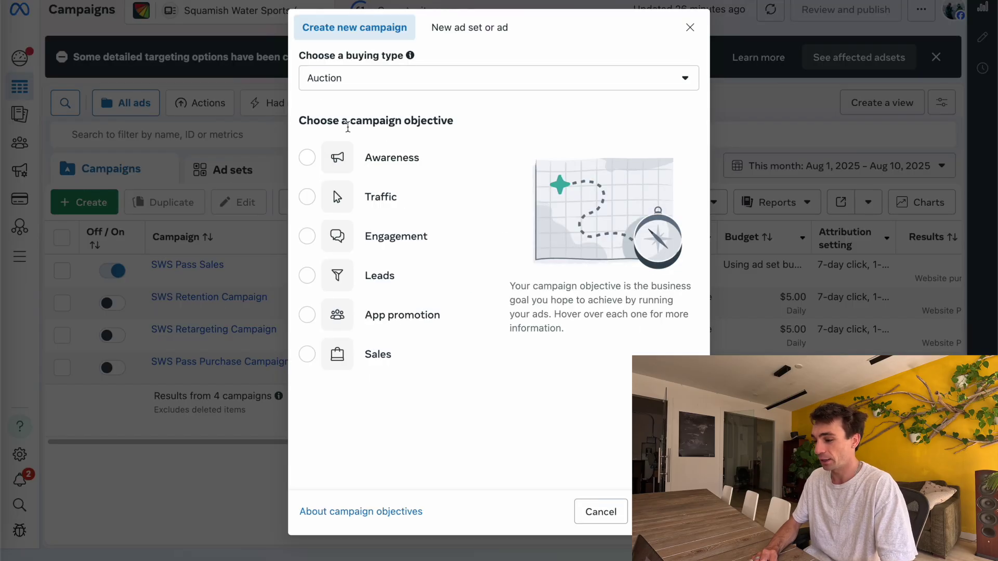
left_click(308, 275)
left_click(670, 512)
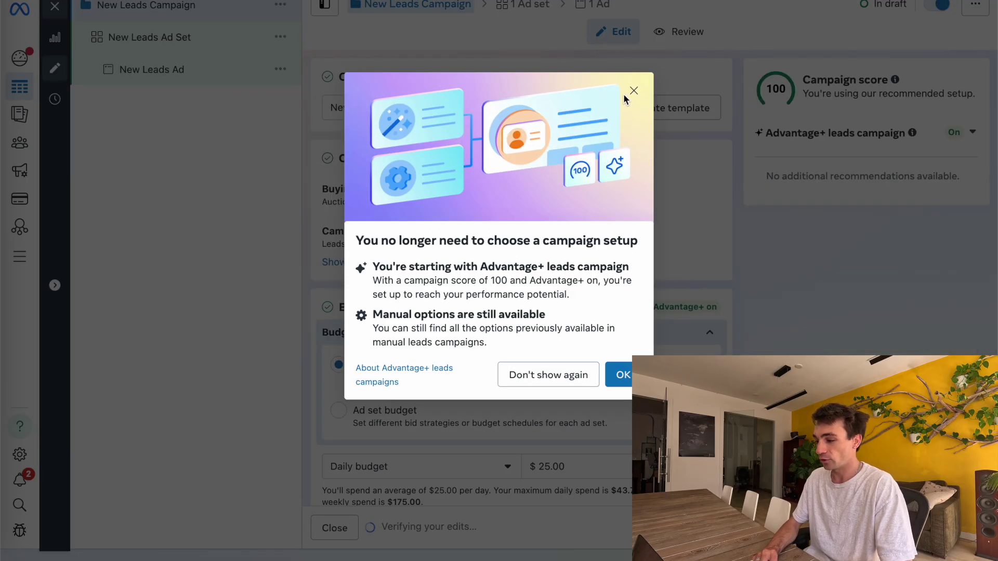
left_click(633, 91)
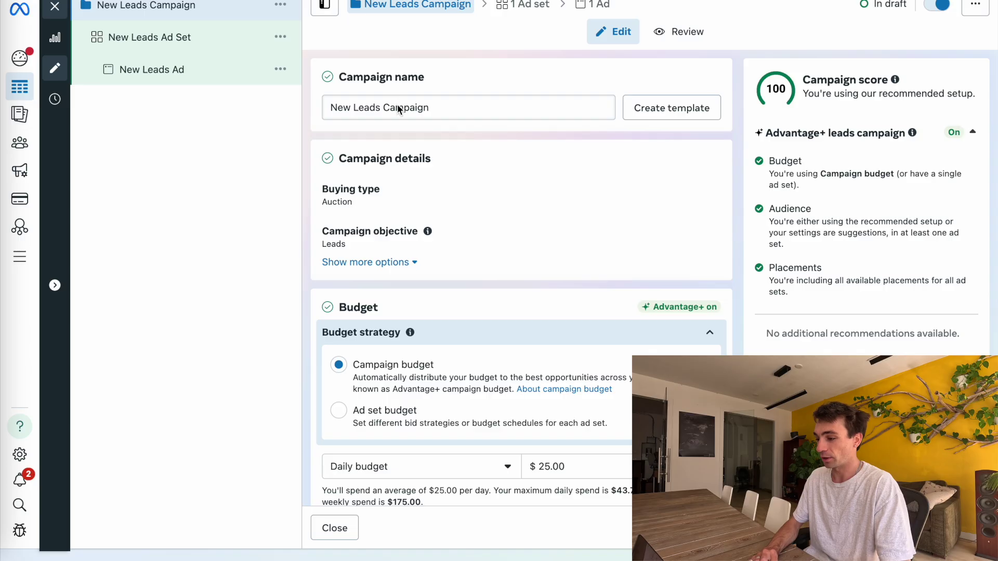
Step: Name the campaign "SWS Lead Form Ads (10% off discount code)"
triple_click(398, 107)
type("SWS ")
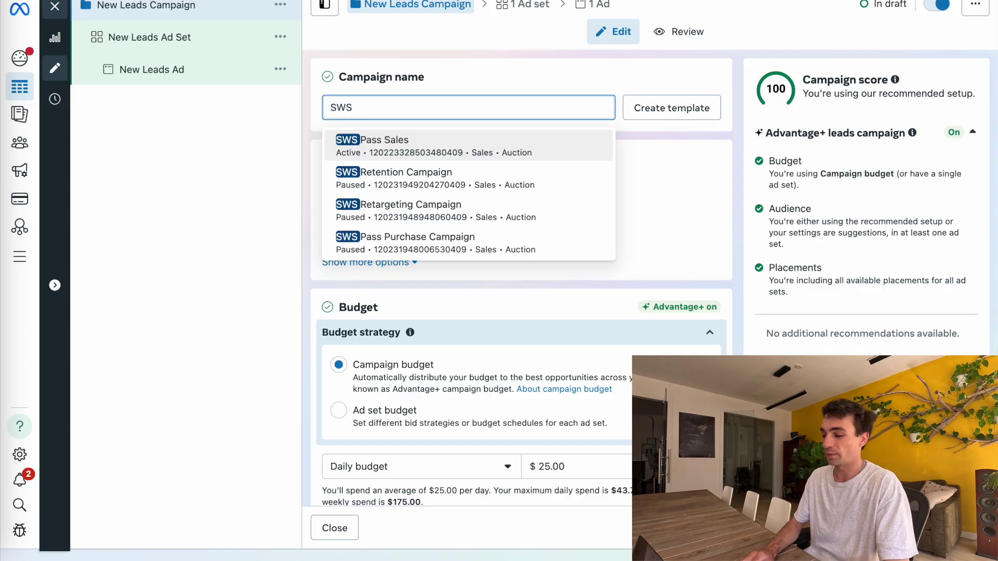
type("Lead Form A")
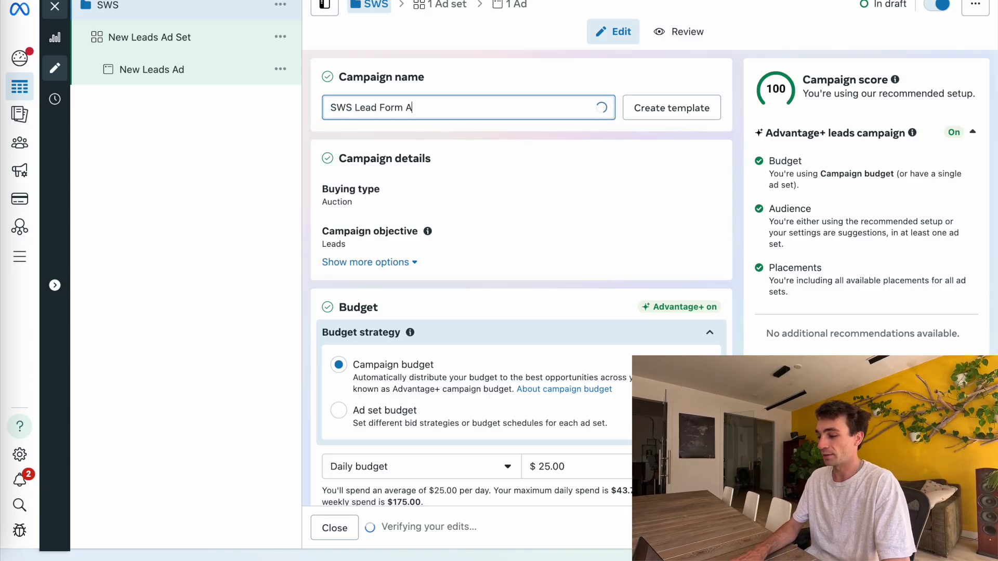
type("ds (10% off discout code)")
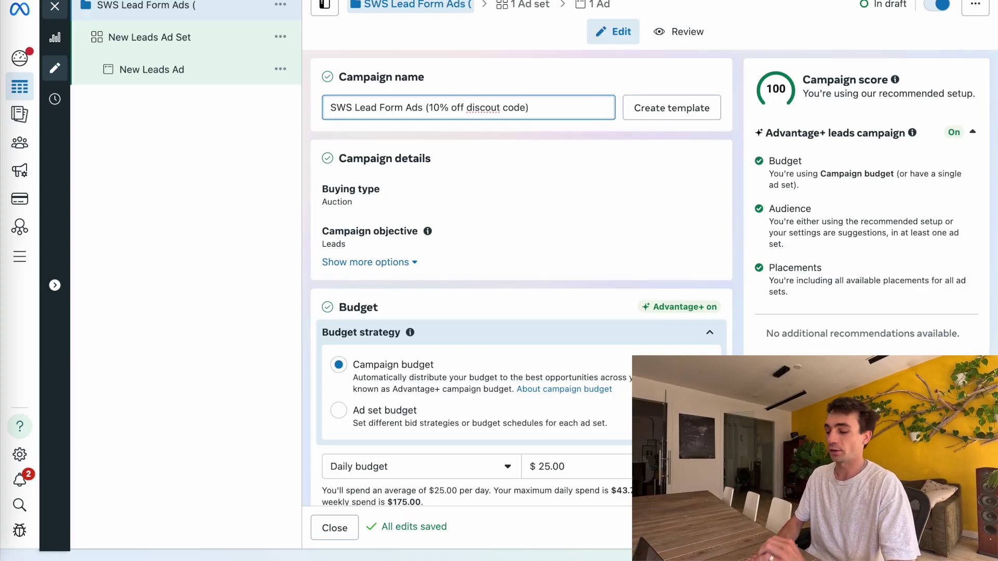
Step: Set the campaign's daily budget to $50
scroll(438, 201, "down", 4)
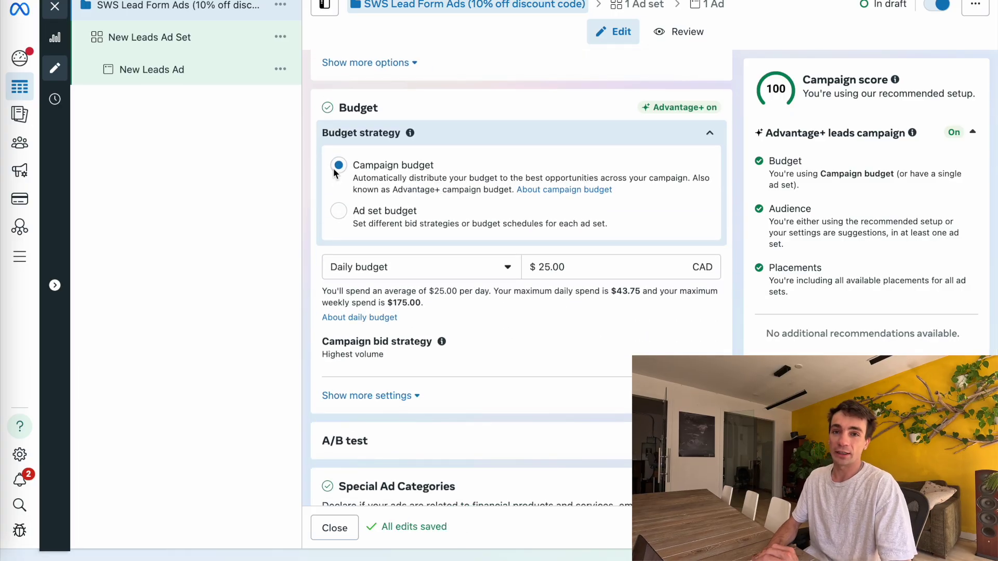
double_click(565, 267)
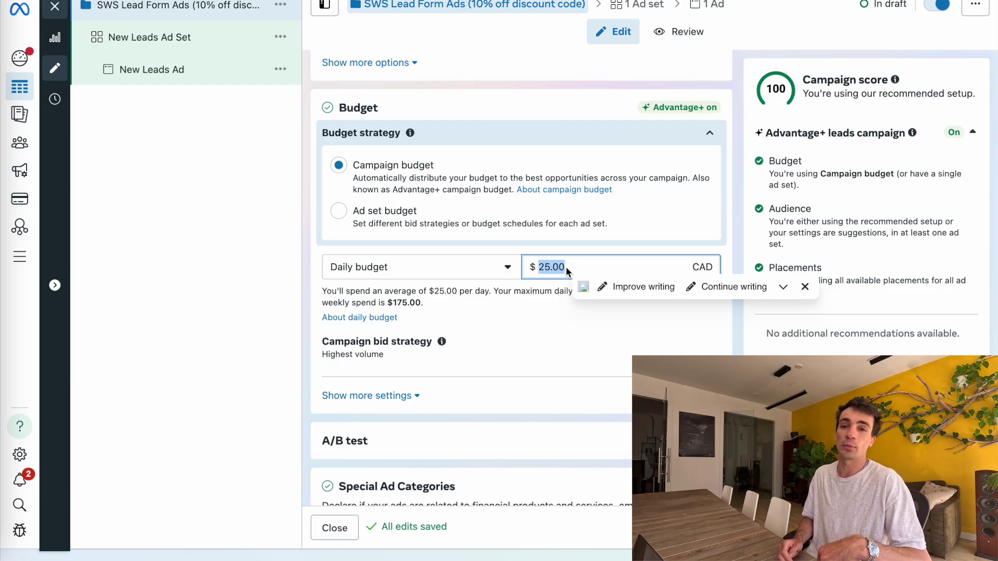
type("50")
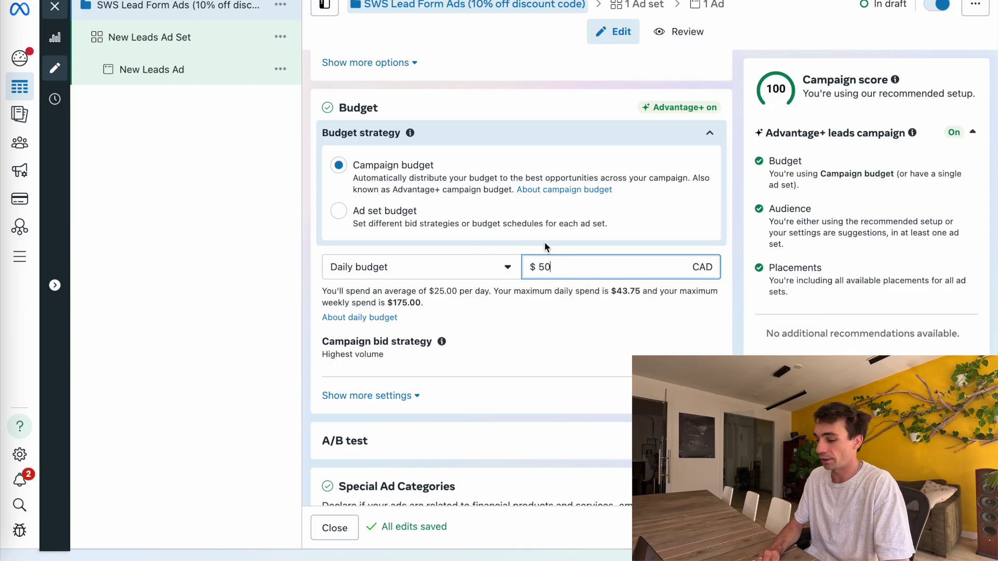
Step: Review the special ad category options without declaring any, and continue to the ad set
scroll(596, 338, "down", 3)
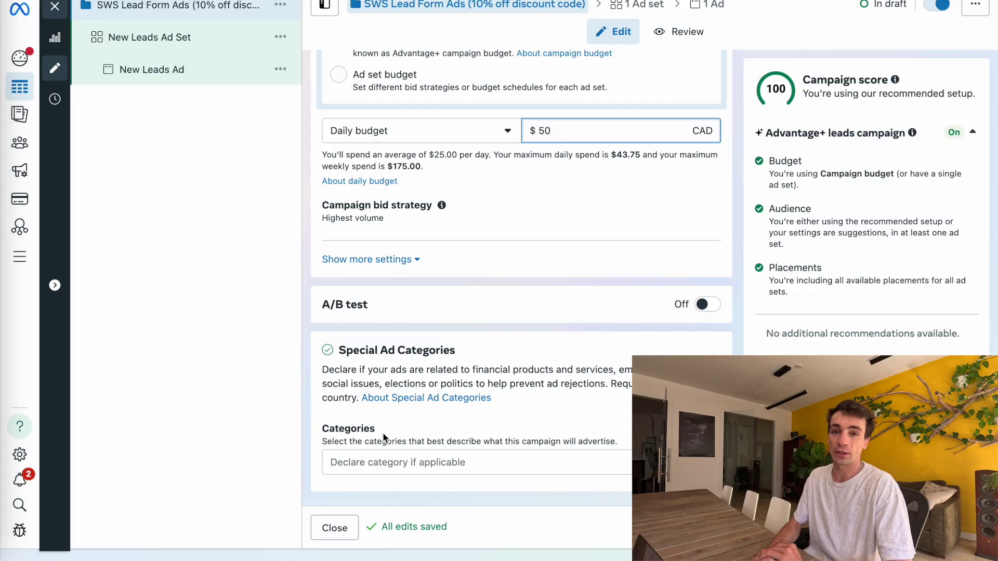
left_click(398, 461)
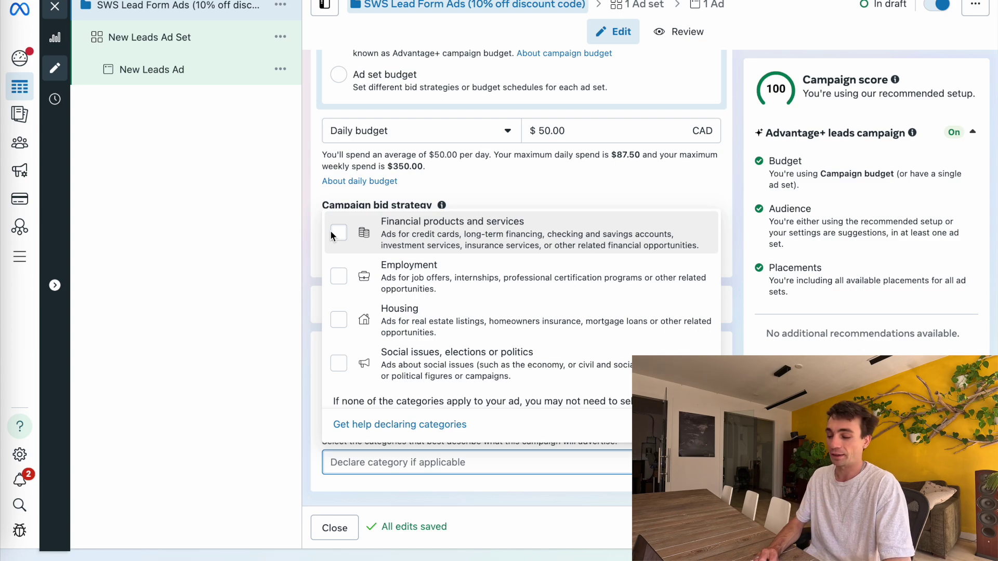
left_click(310, 273)
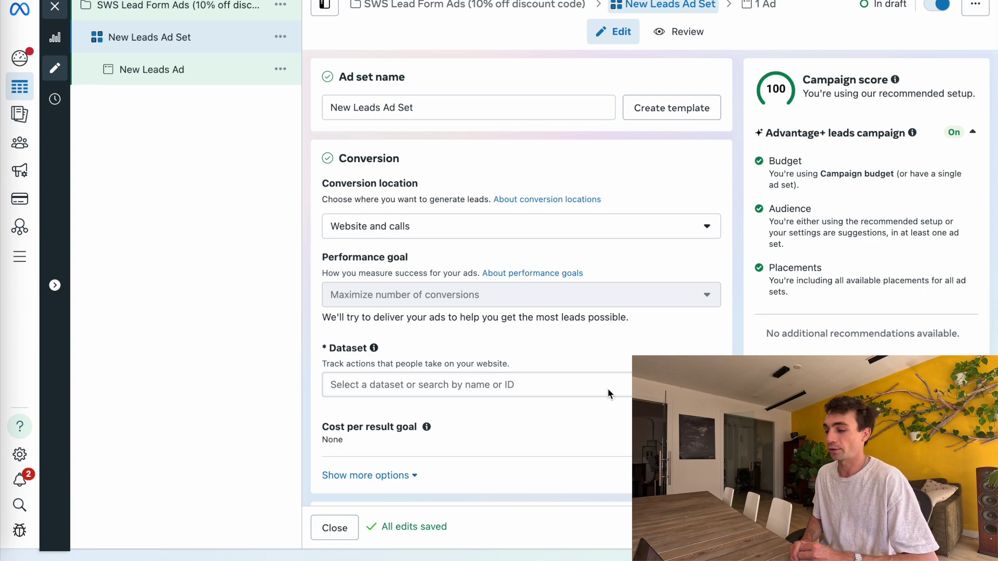
Step: Rename the ad set as "Vancouver & Squamish"
triple_click(362, 107)
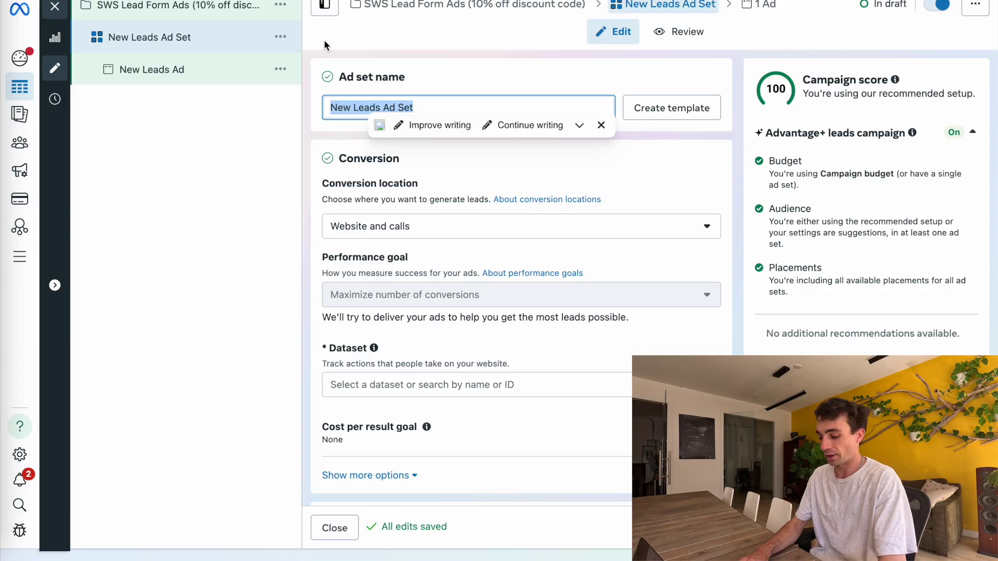
type("Vancouver & Squamish")
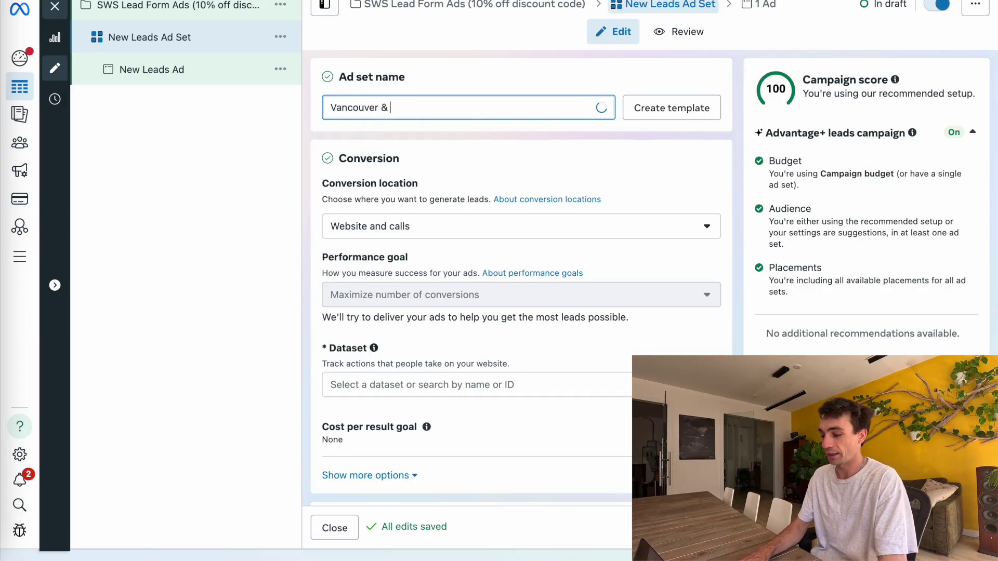
left_click(435, 79)
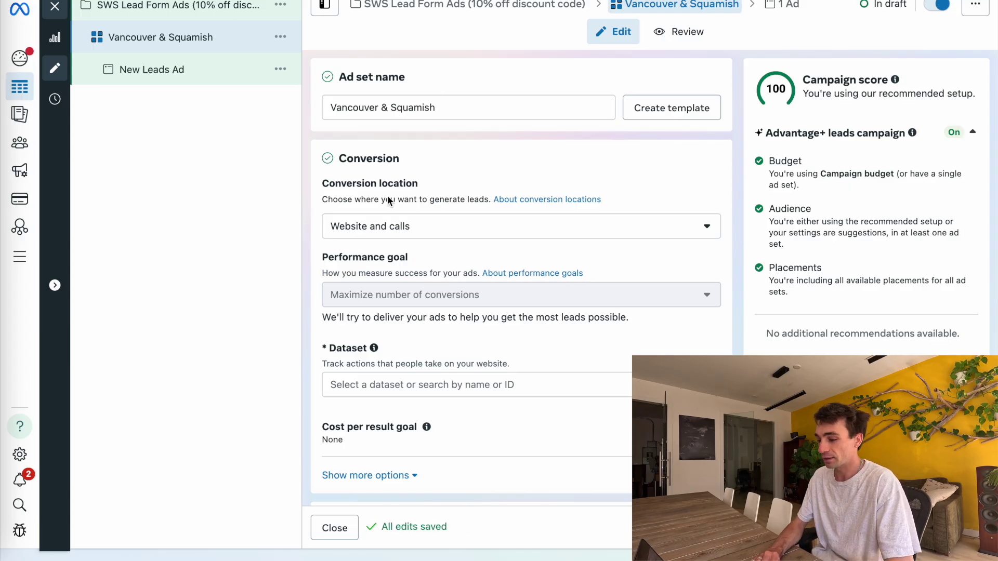
Step: Set the ad set's conversion location to the single destination Instant forms
scroll(388, 195, "down", 2)
left_click(384, 146)
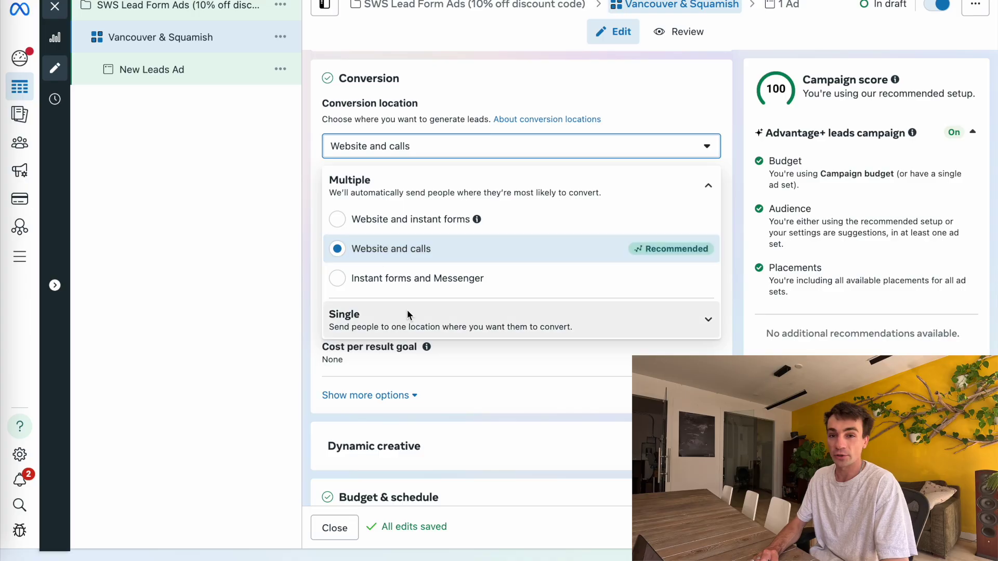
left_click(412, 322)
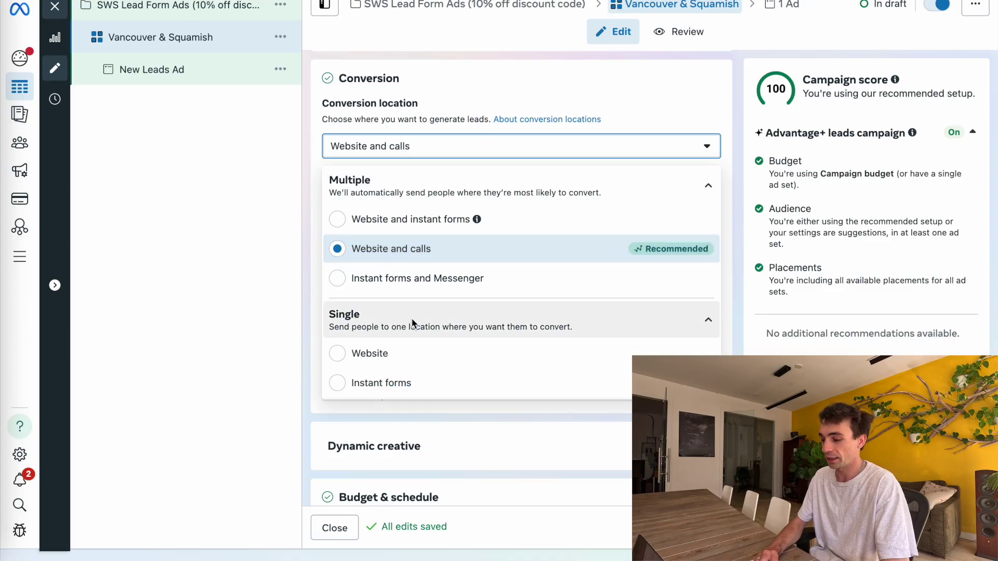
left_click(338, 382)
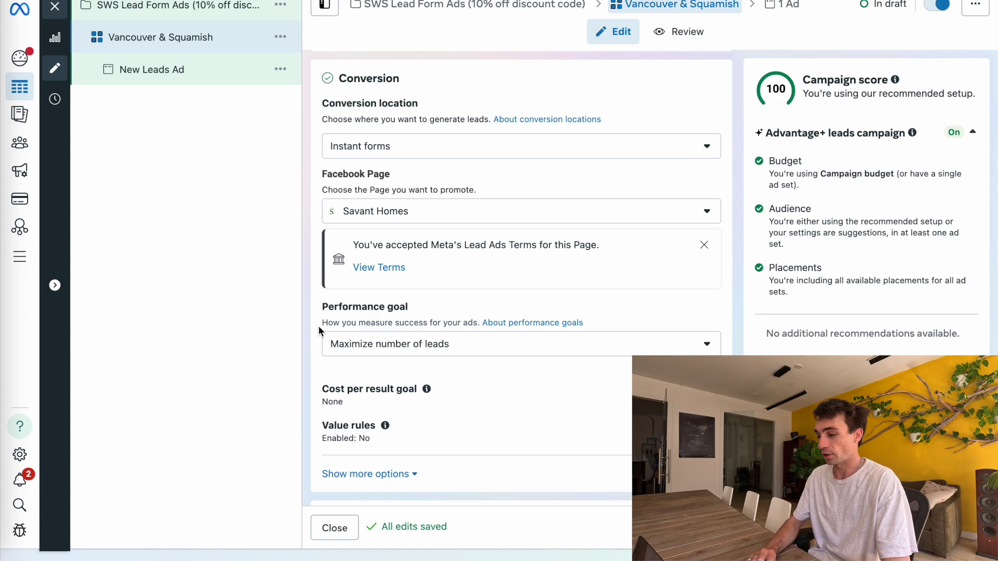
Step: Choose Squamish Windsports Society as the Facebook Page to promote
left_click(377, 204)
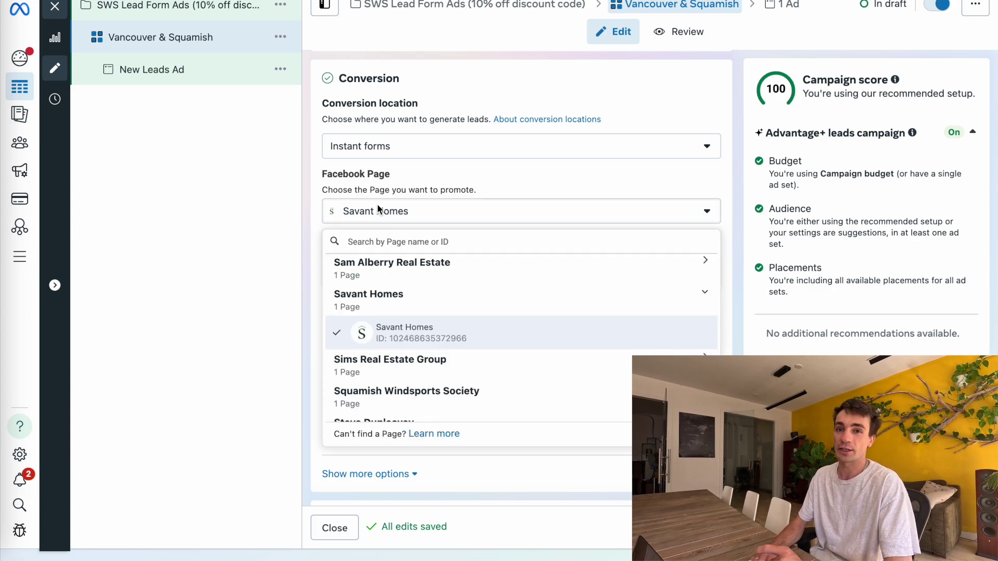
type("squ")
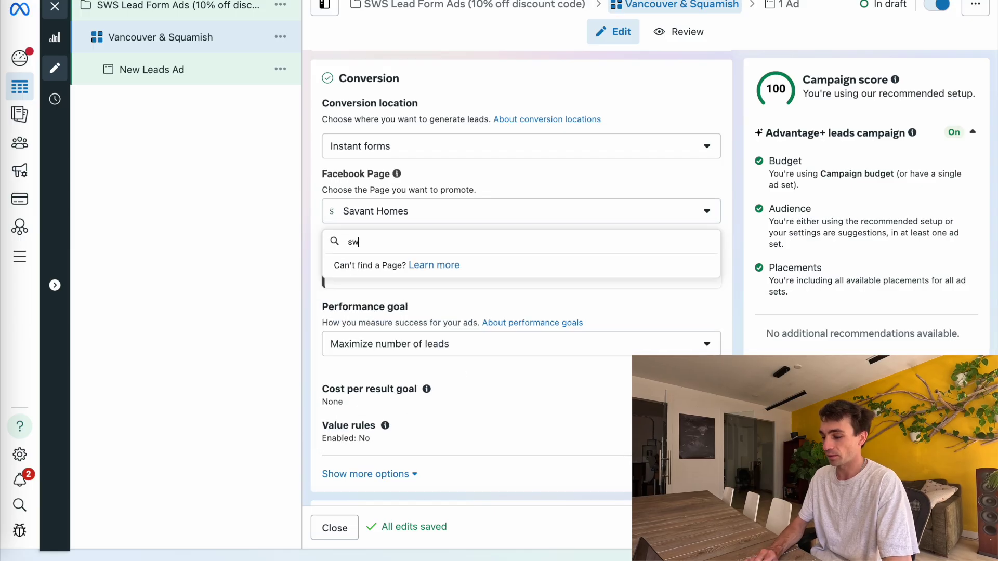
left_click(382, 301)
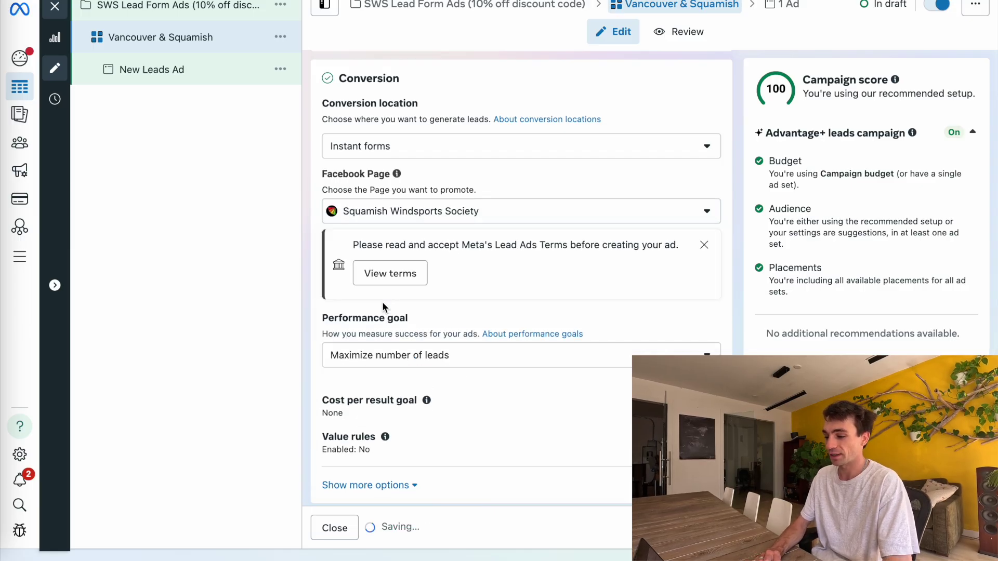
Step: Review the ad set's lead ads terms, performance goal, value rules, dynamic creative, and budget and schedule settings
scroll(332, 234, "down", 2)
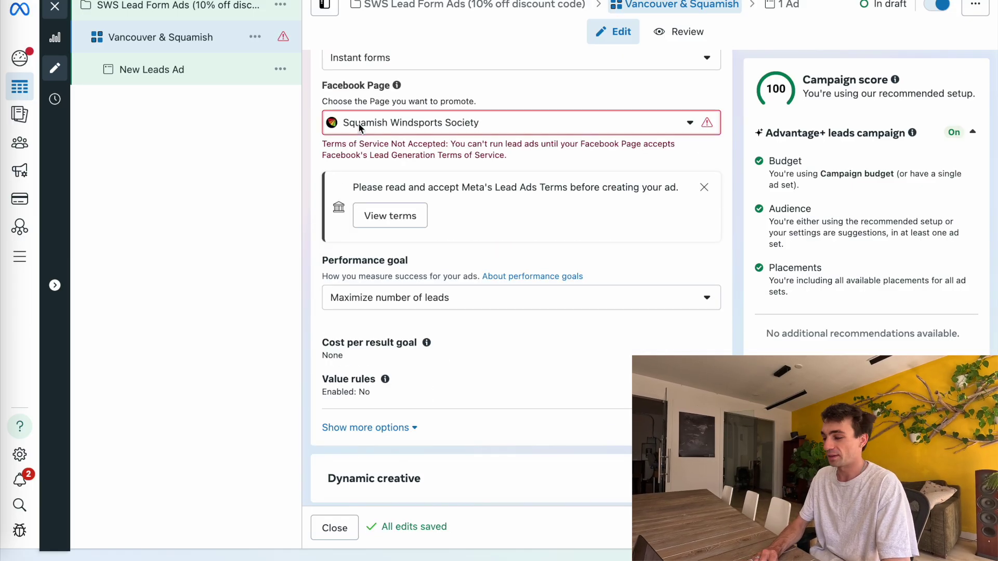
scroll(473, 189, "down", 2)
scroll(473, 188, "down", 1)
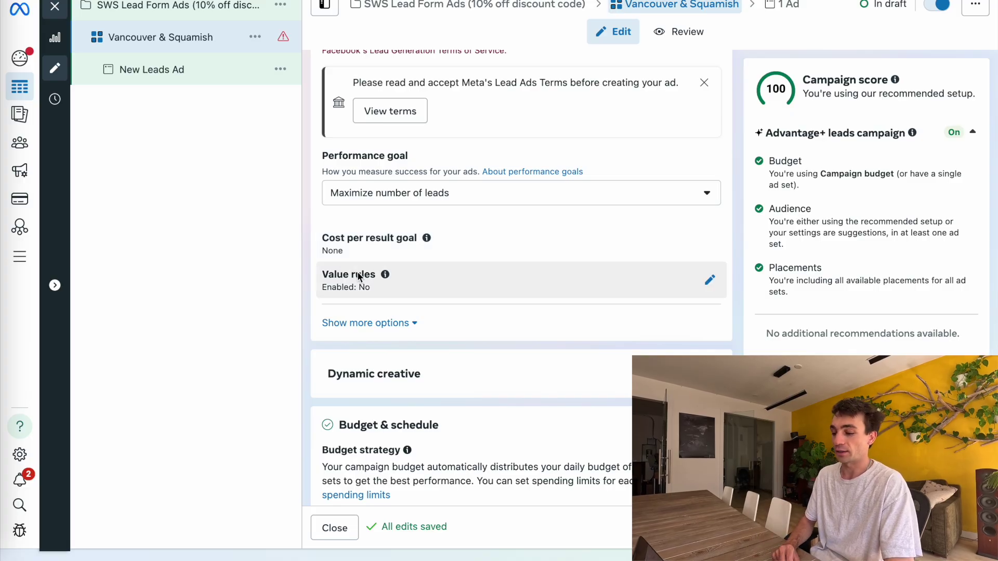
scroll(394, 372, "down", 5)
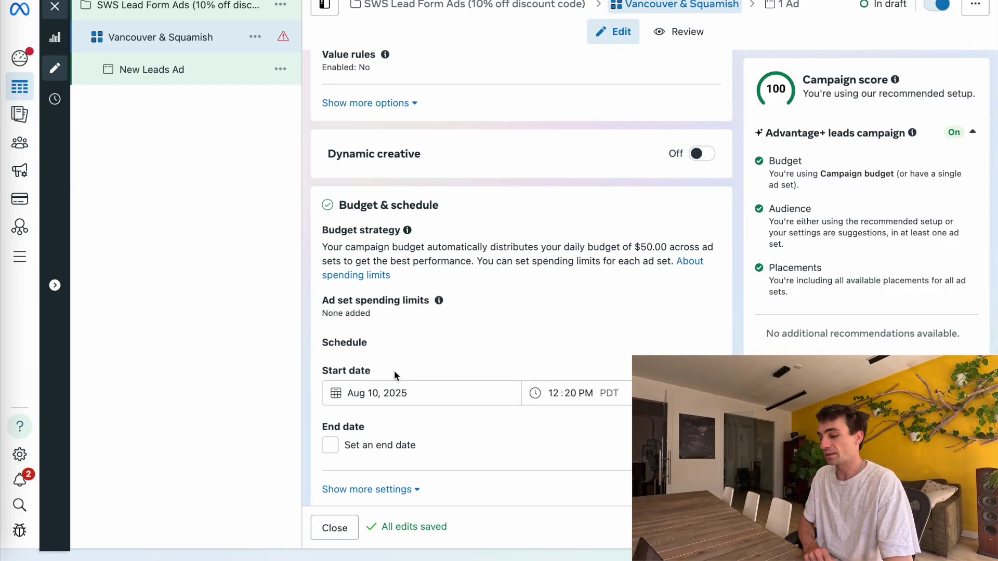
scroll(401, 336, "down", 1)
scroll(400, 338, "down", 1)
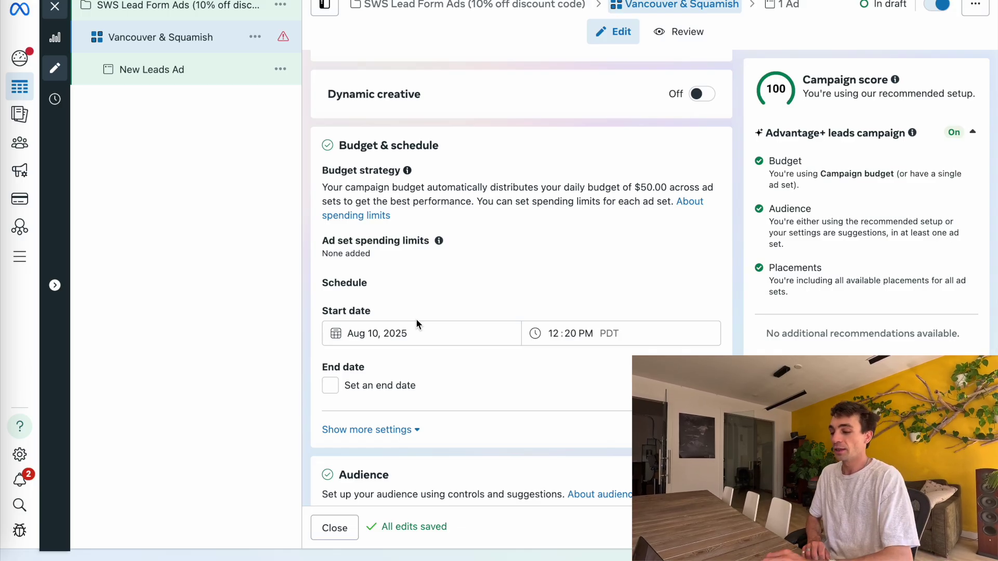
scroll(370, 365, "down", 2)
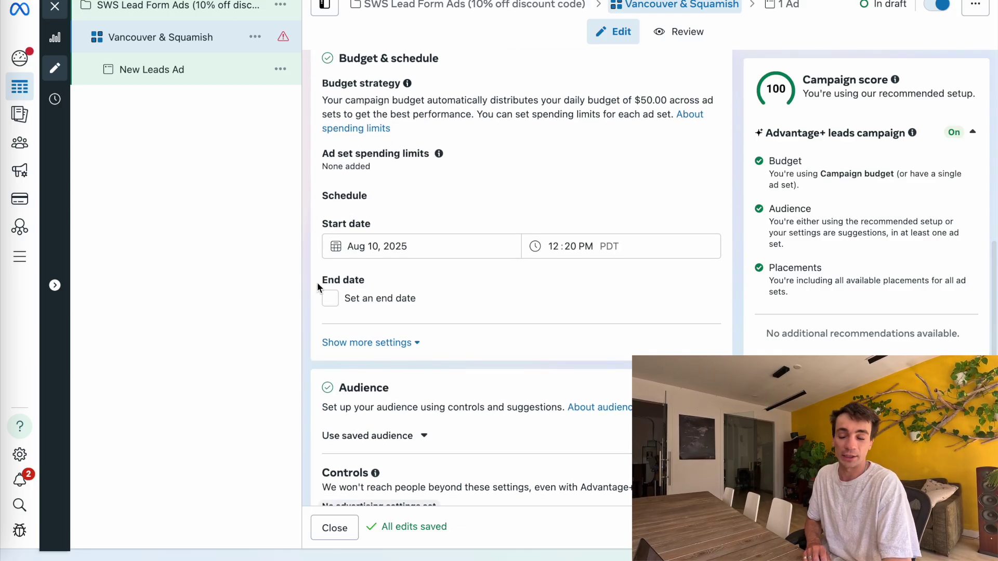
Step: Target the audience location at the city of Vancouver, British Columbia, Canada
scroll(378, 319, "down", 6)
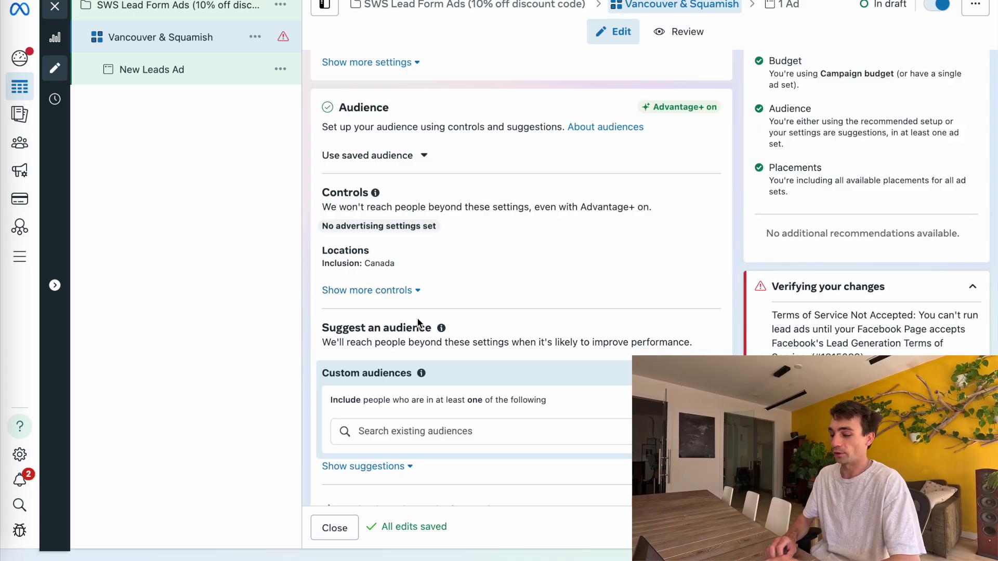
scroll(410, 319, "down", 3)
scroll(388, 307, "up", 1)
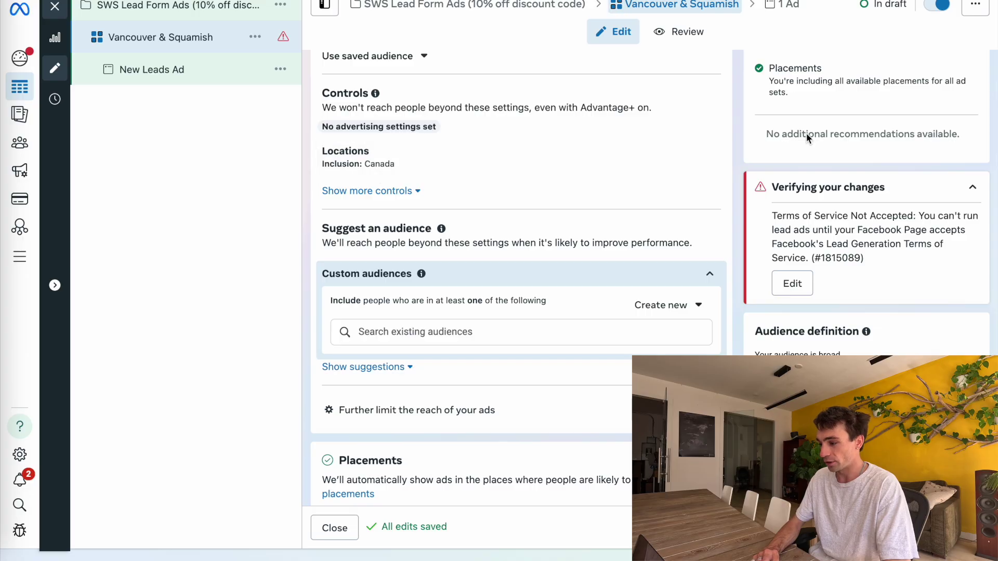
left_click(711, 160)
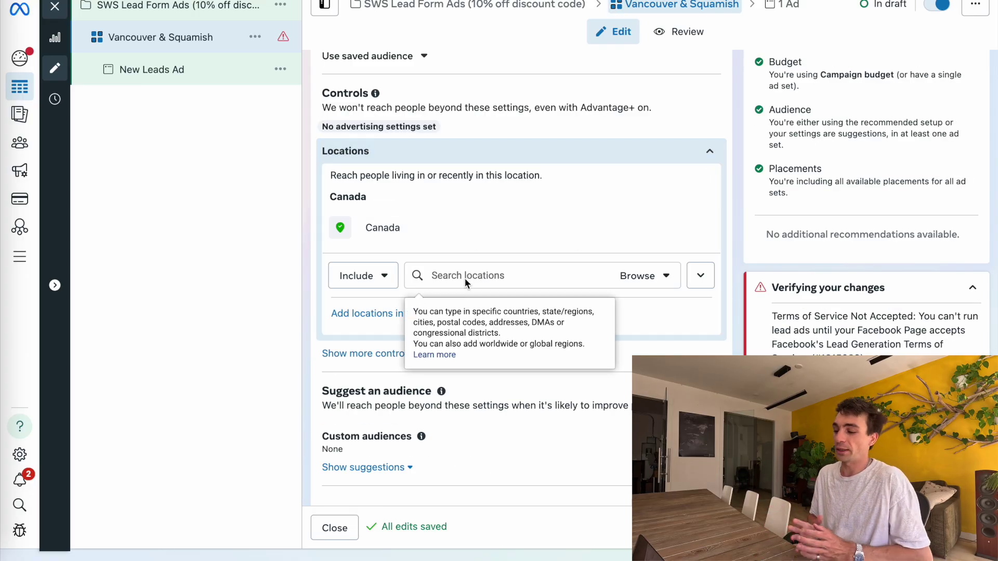
type("vancouver")
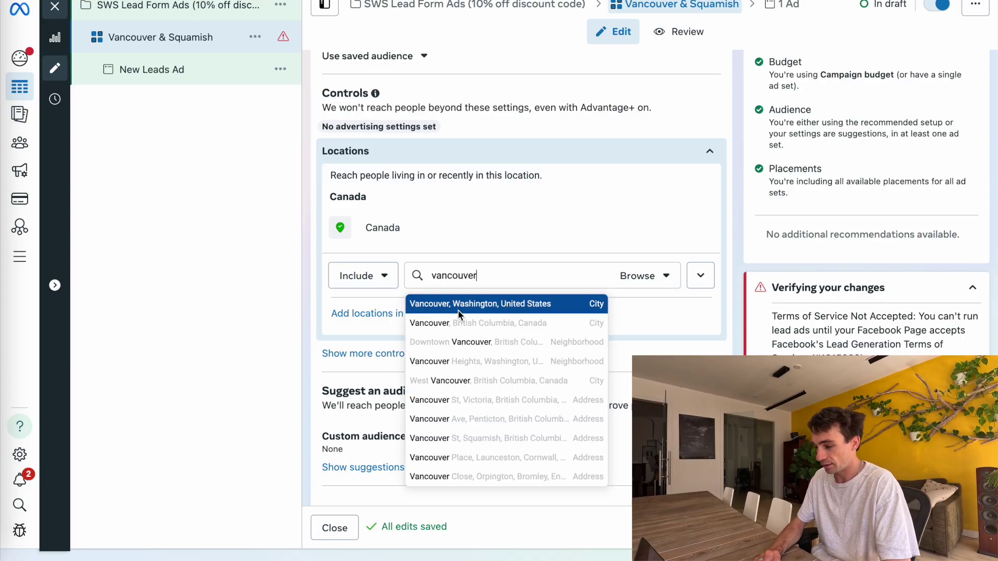
left_click(430, 323)
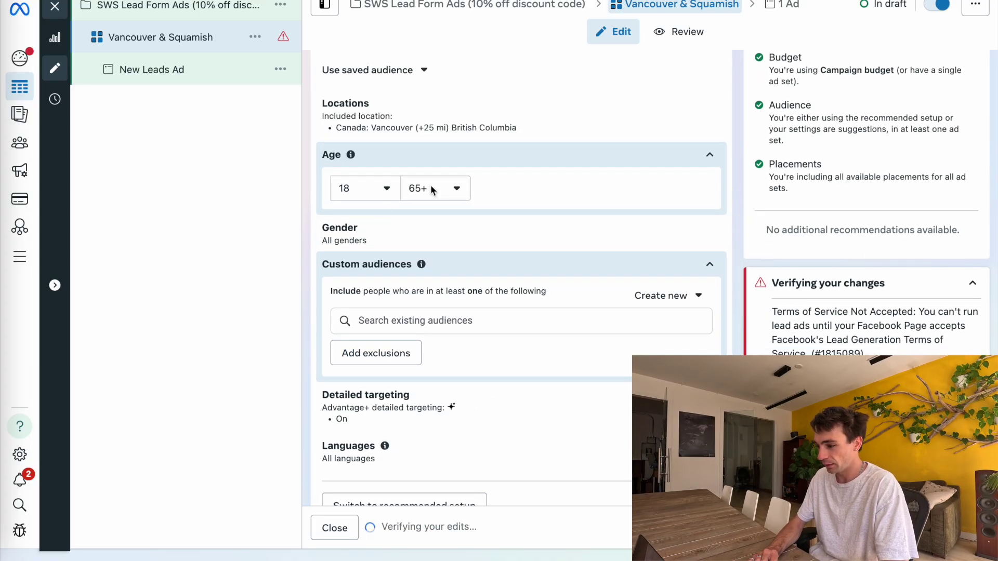
Step: Add the city of Squamish, British Columbia, Canada to the included locations and turn off reaching more people likely to respond
scroll(674, 252, "up", 2)
left_click(708, 235)
left_click(451, 354)
type("squamish")
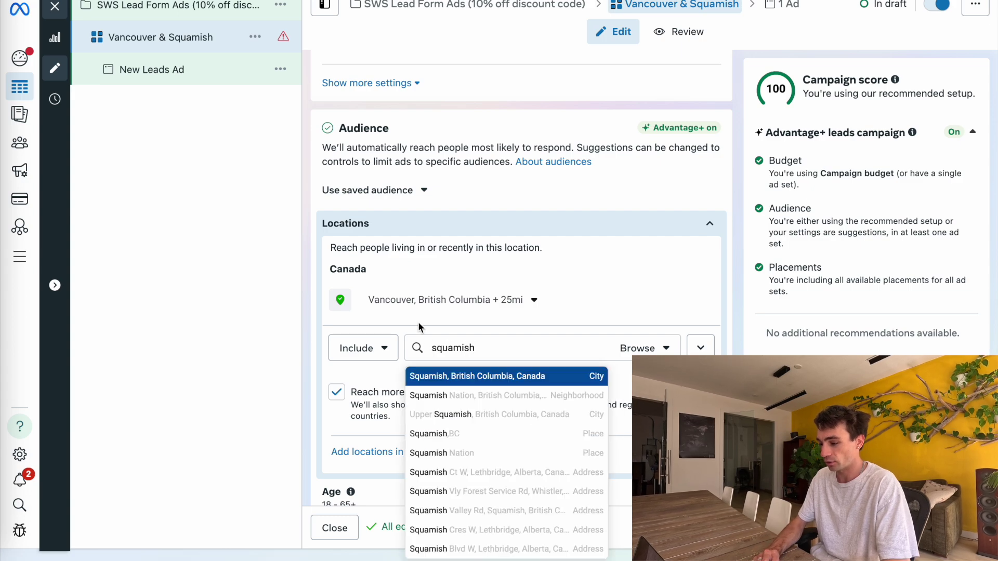
left_click(496, 376)
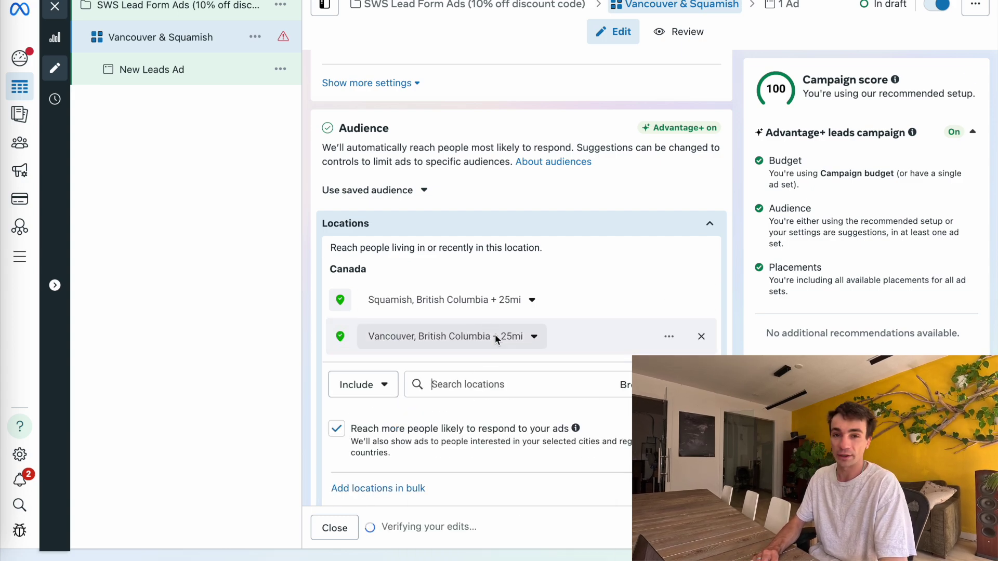
scroll(351, 290, "down", 2)
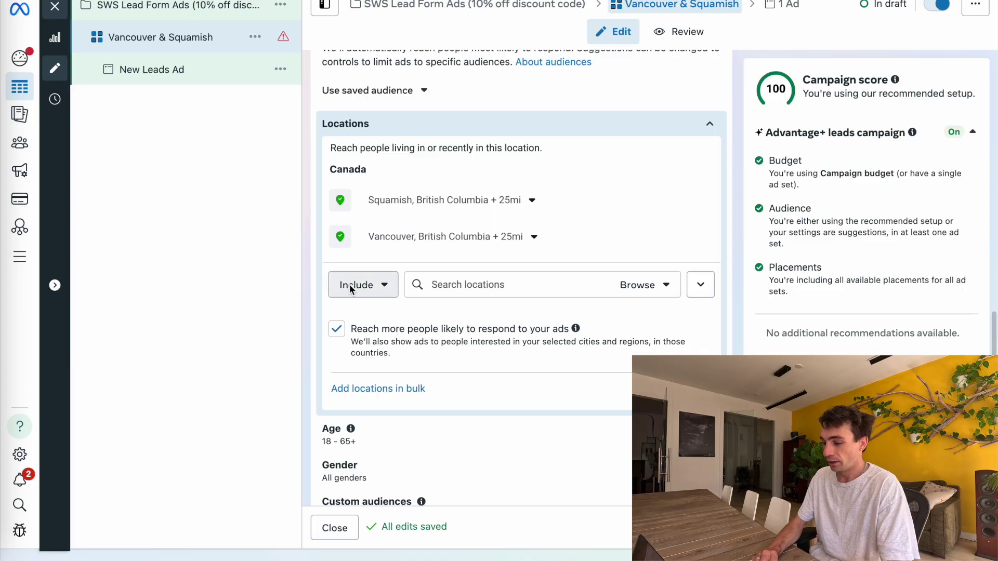
left_click(337, 328)
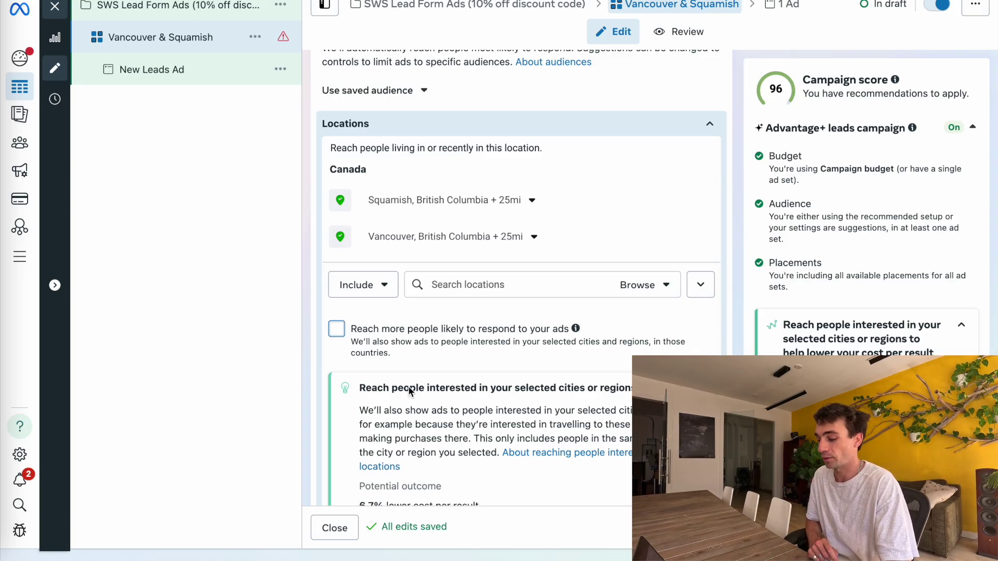
Step: Review the ad set's remaining audience settings and its expanded placement settings, including devices, platforms and placement controls
scroll(411, 394, "down", 6)
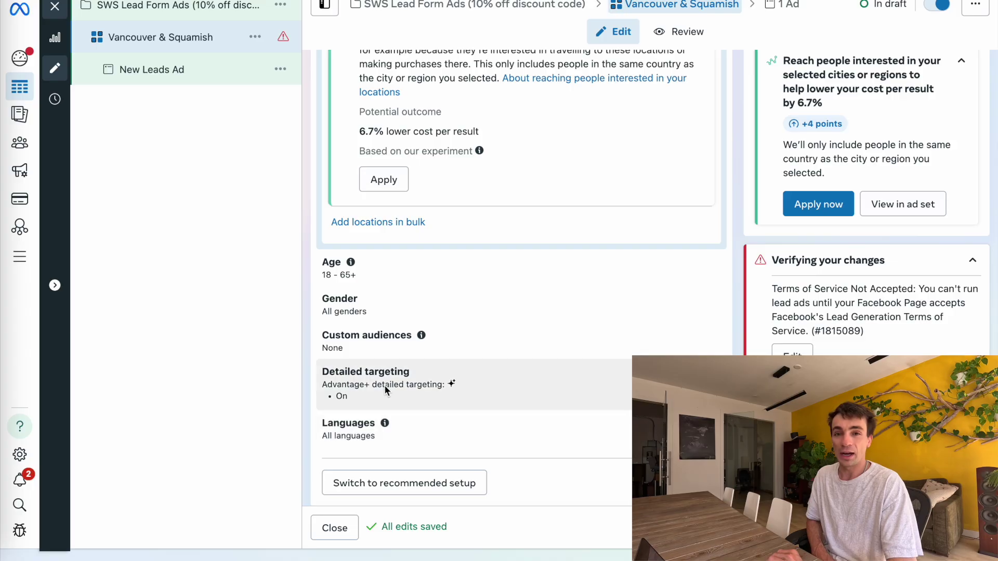
scroll(385, 385, "down", 3)
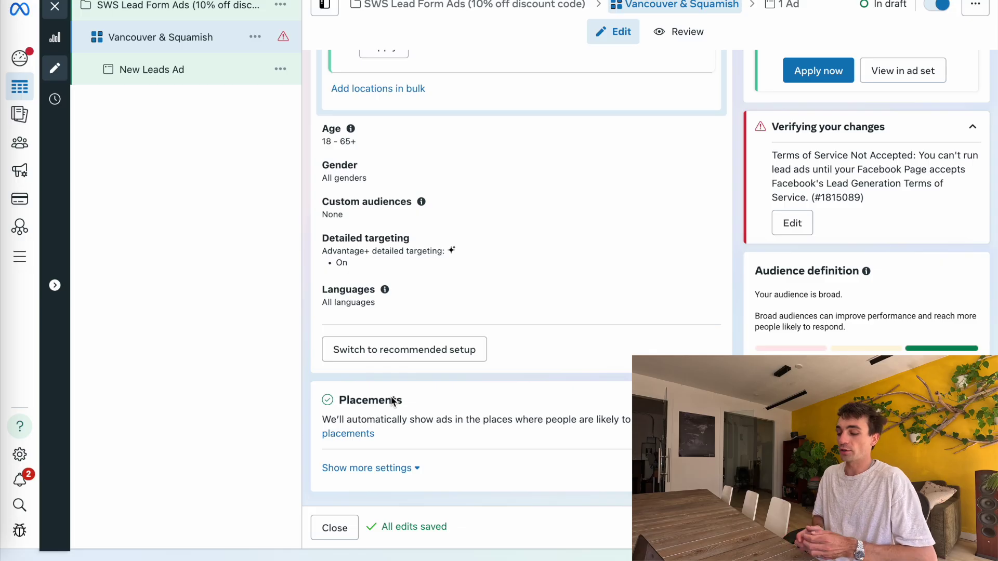
left_click(396, 466)
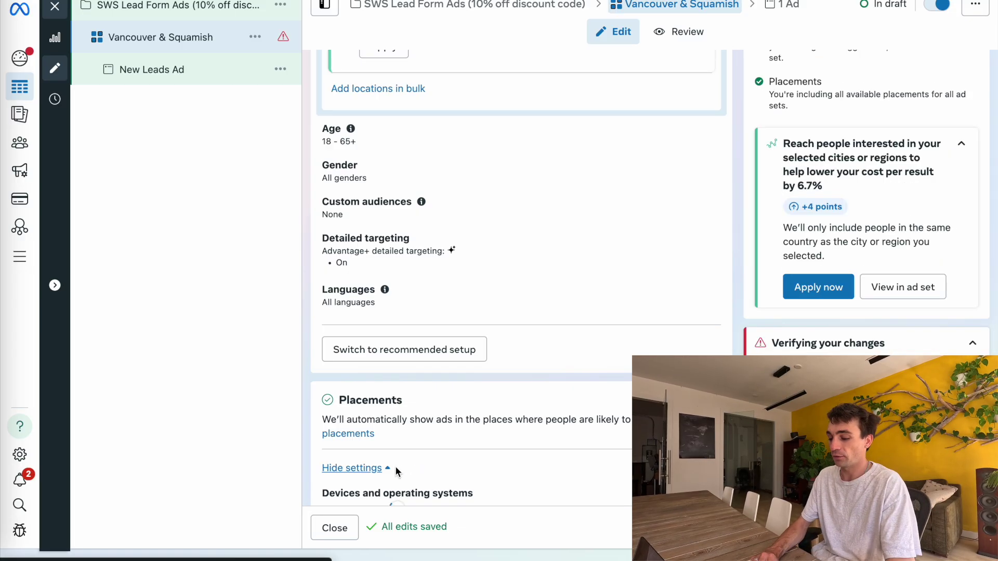
scroll(395, 467, "down", 3)
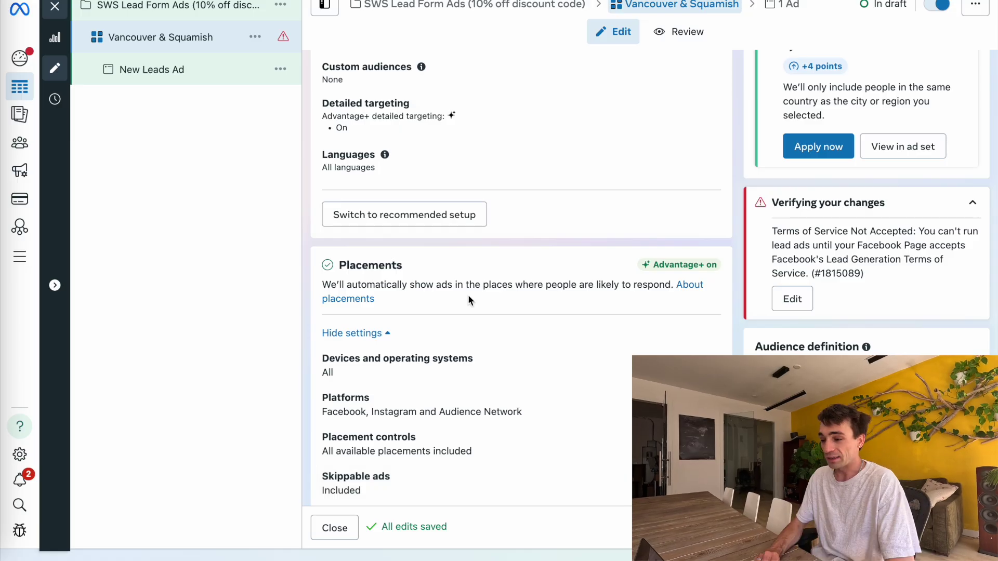
scroll(467, 295, "down", 2)
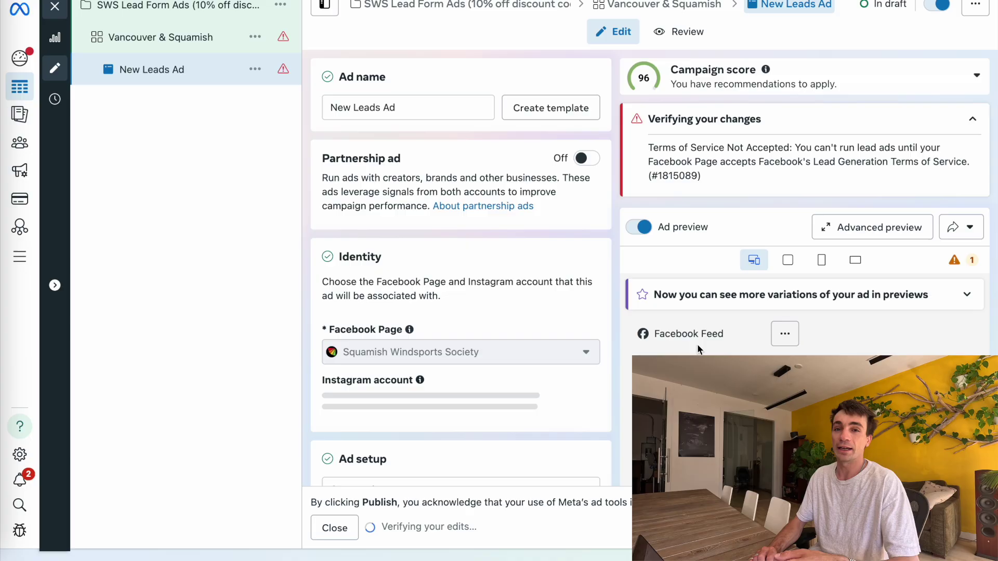
Step: Rename the new leads ad as Image 1
triple_click(373, 101)
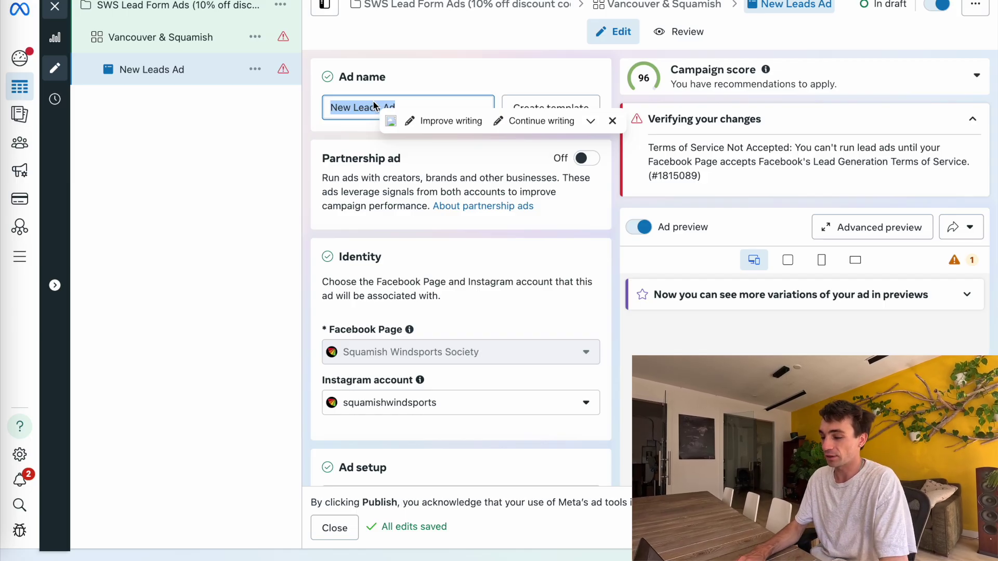
type("IMage 1")
left_click(431, 65)
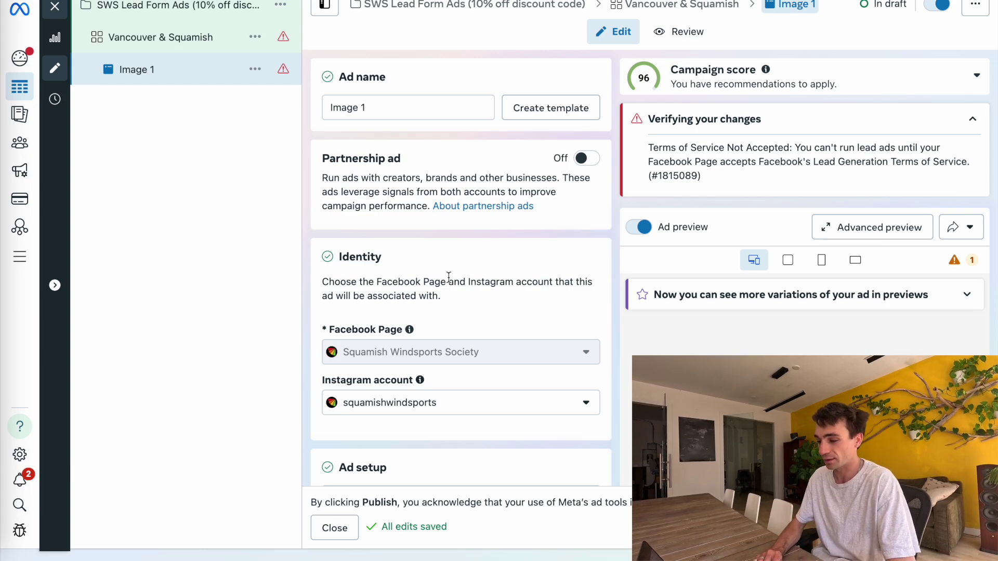
Step: Set up an image creative for the ad using the first Squamish 3 image from the account images
scroll(410, 202, "down", 2)
mouse_move(385, 245)
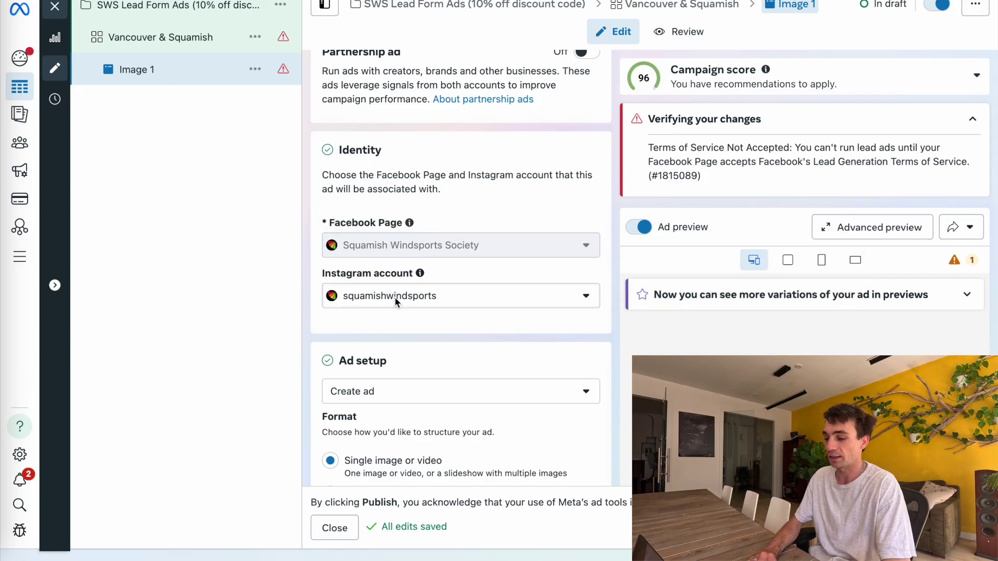
scroll(395, 298, "down", 4)
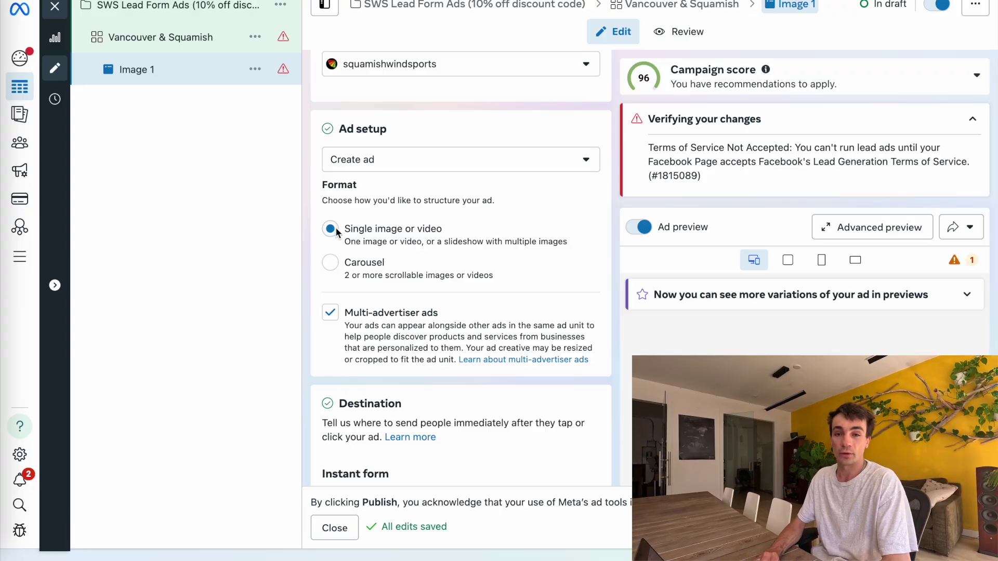
scroll(310, 283, "down", 3)
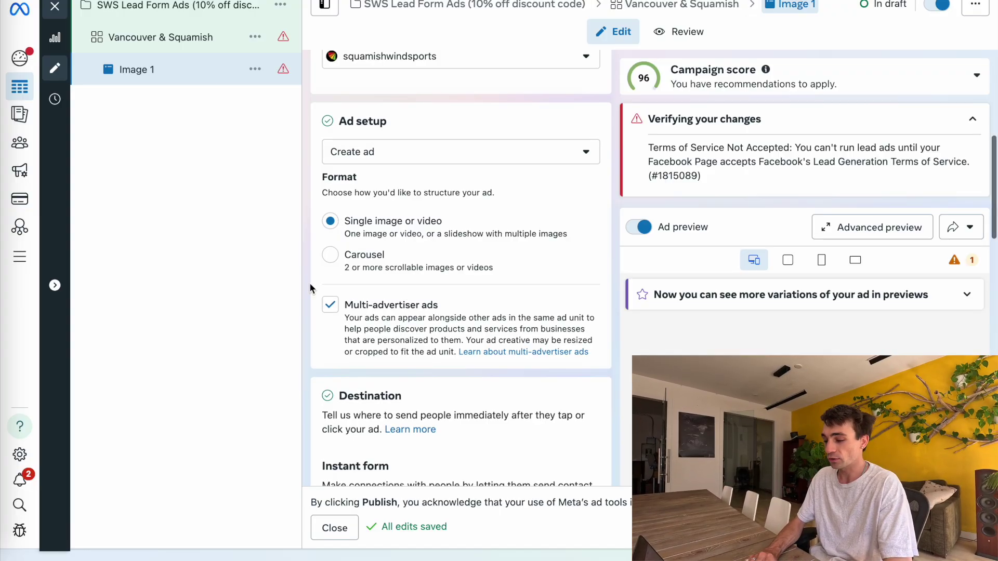
scroll(308, 267, "down", 2)
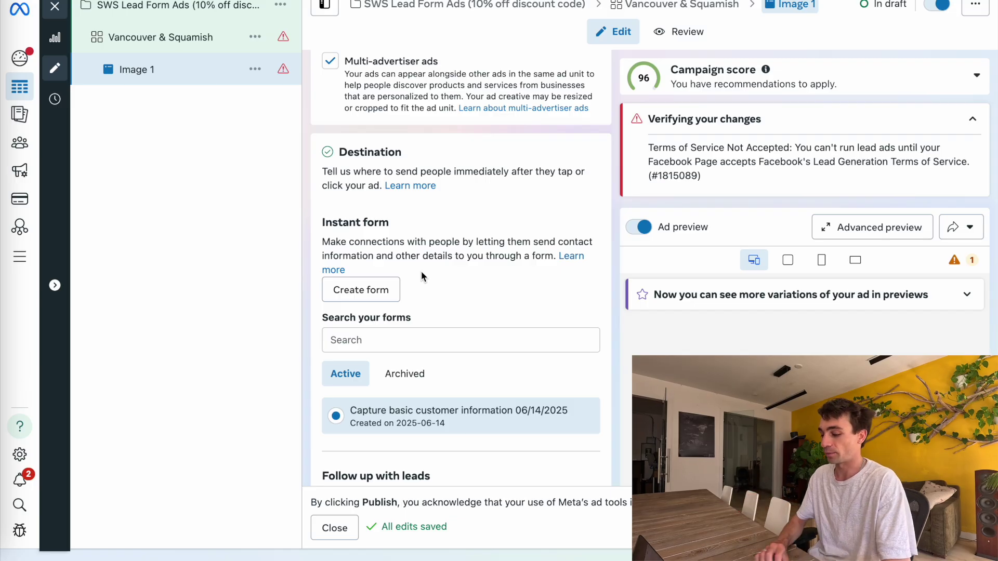
scroll(421, 272, "down", 10)
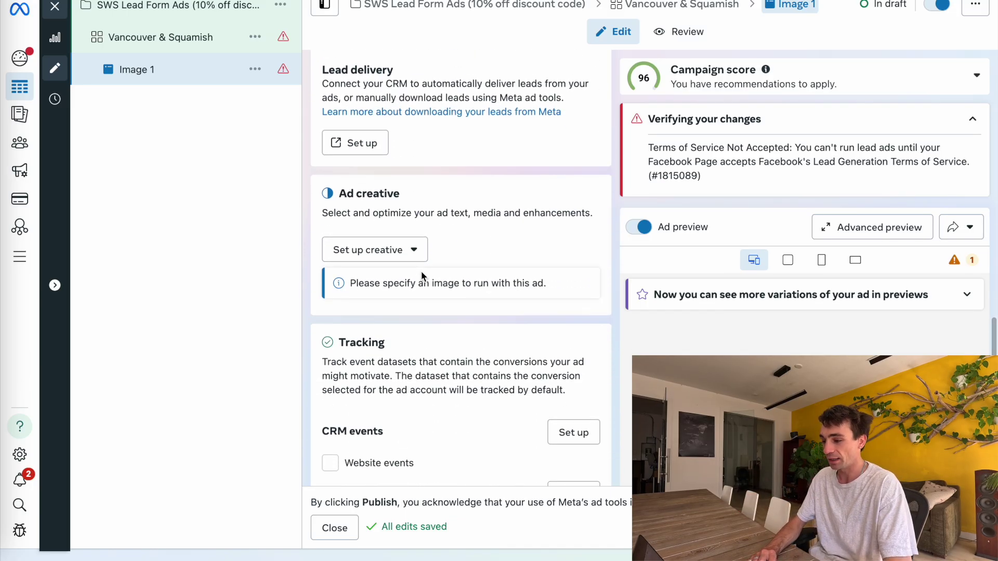
left_click(389, 250)
left_click(364, 284)
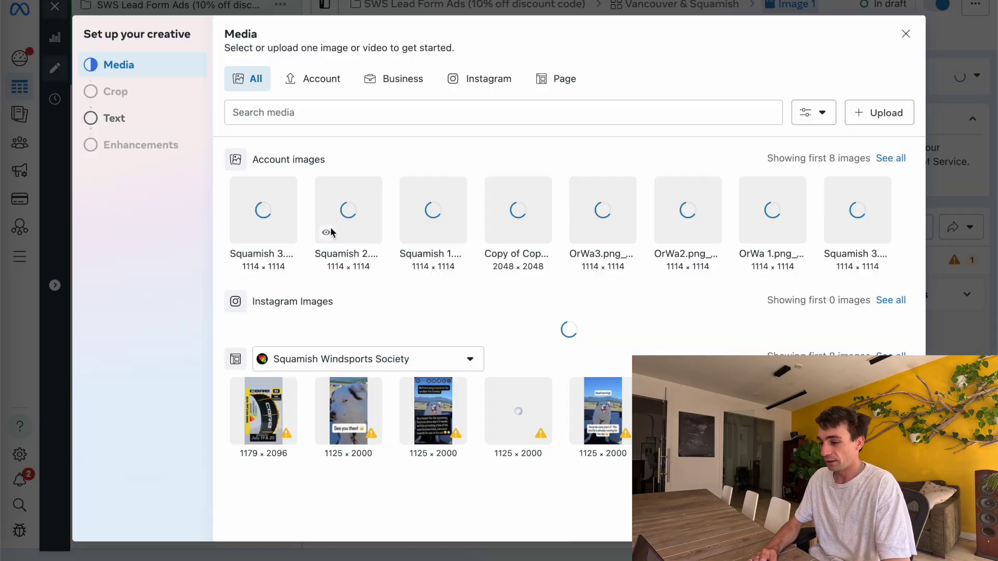
left_click(253, 209)
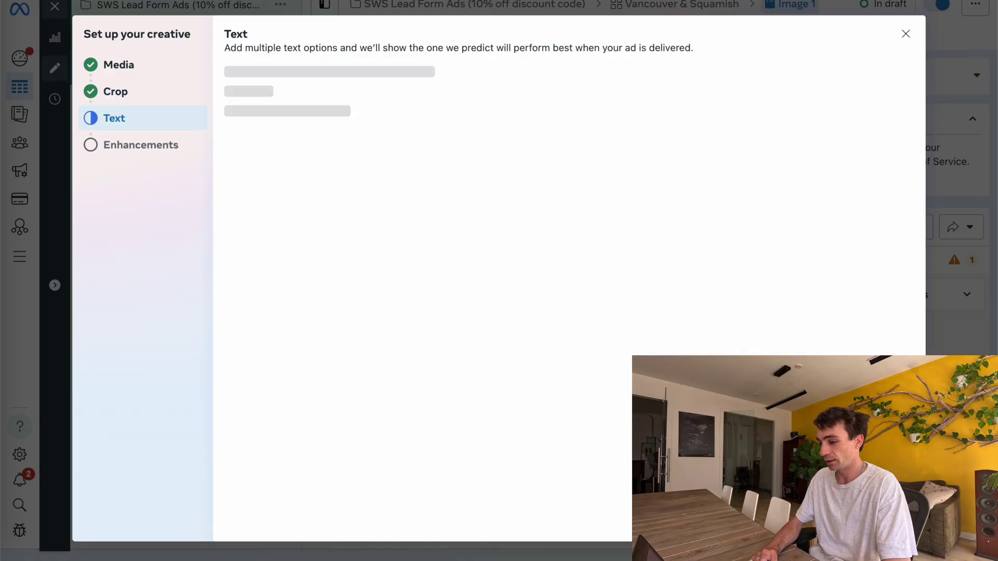
Step: Copy the local targeting ad copy for Squamish and Vancouver from the FB Ad Copy SWS Google Doc into the ad's primary text
left_click(278, 106)
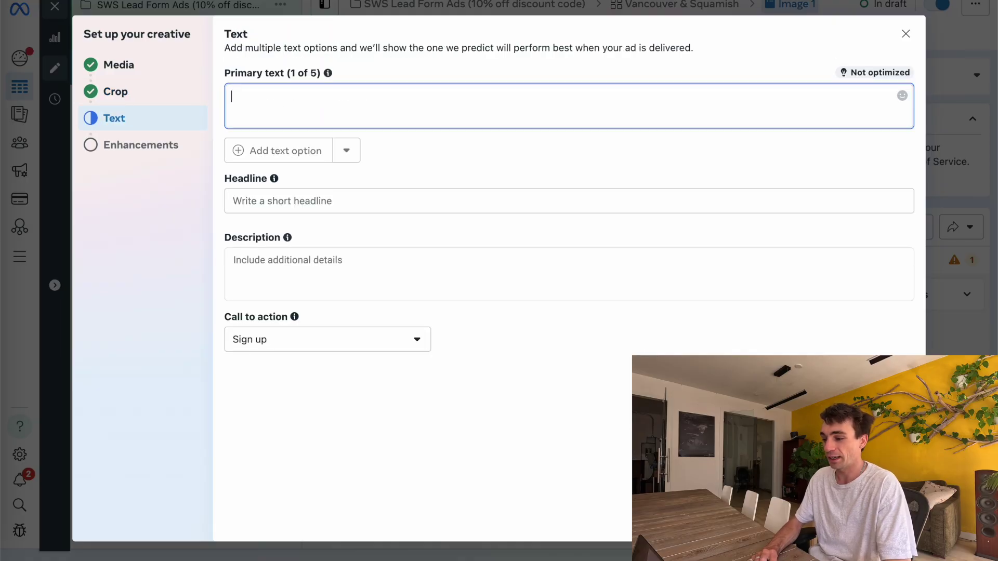
key("super+Tab")
scroll(348, 243, "down", 10)
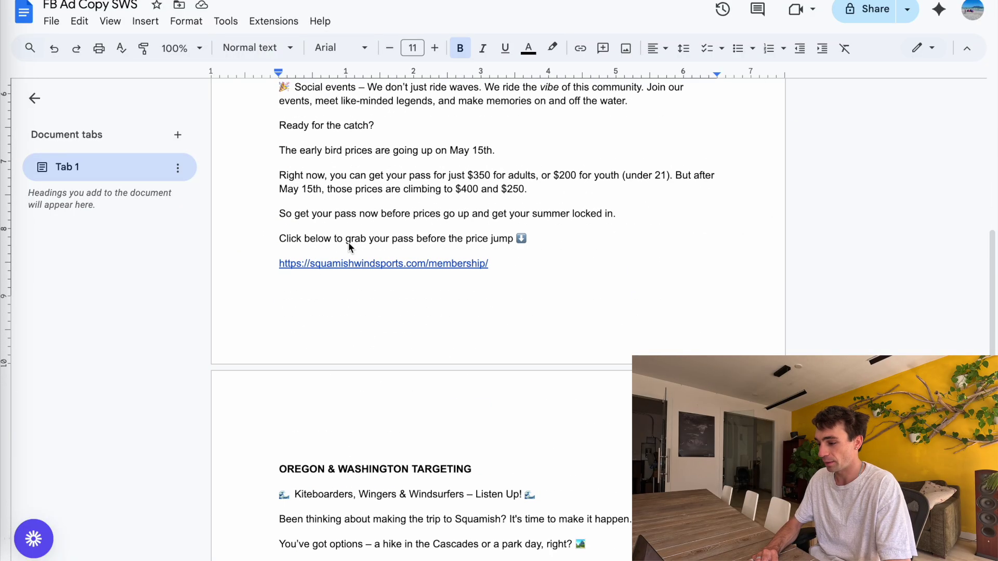
left_click_drag(500, 266, 268, 111)
key("super+Tab")
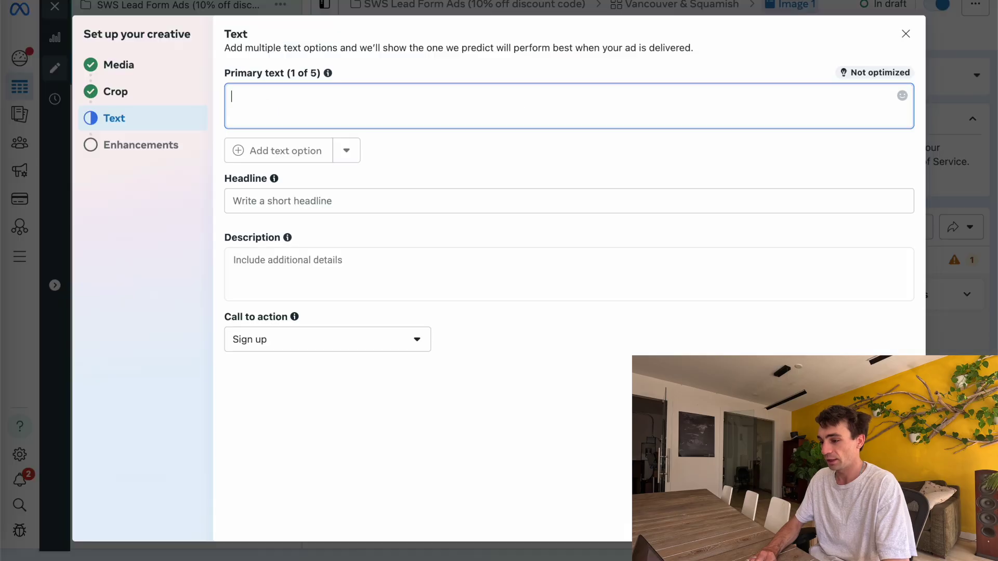
key("super+v")
Step: Enter the ad headline "Sign Up To Receive Your 10% Off Discount Code"
key("Tab")
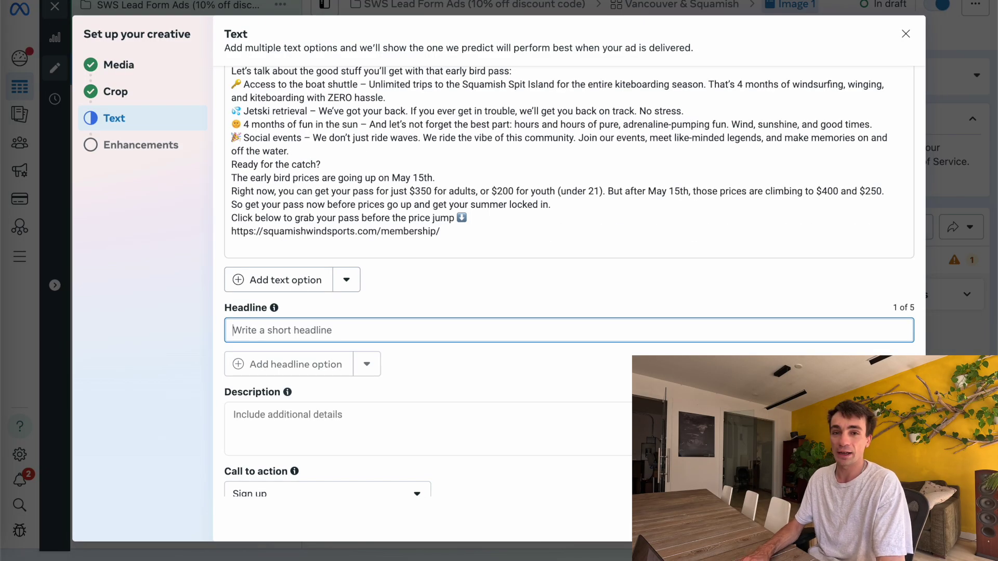
type("Sign Up TO")
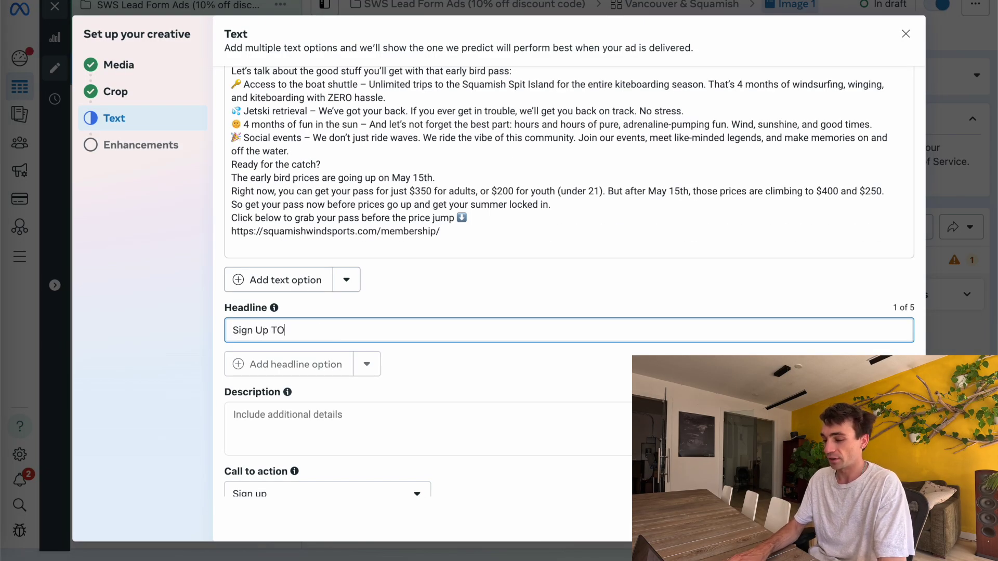
type(" Receive Your 10% ")
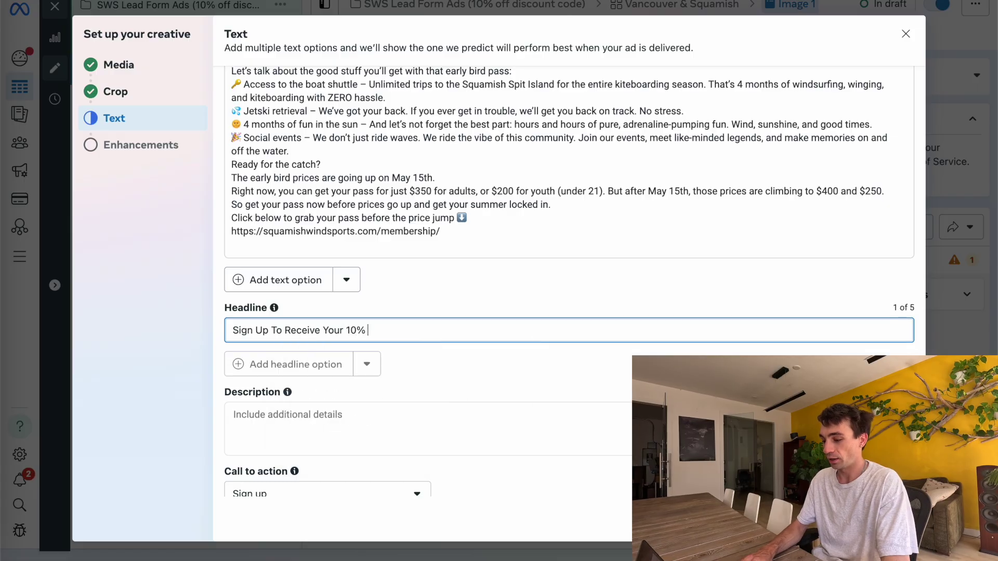
type("Off Discount Code")
Step: Set the ad's call to action to Learn more
scroll(116, 484, "down", 1)
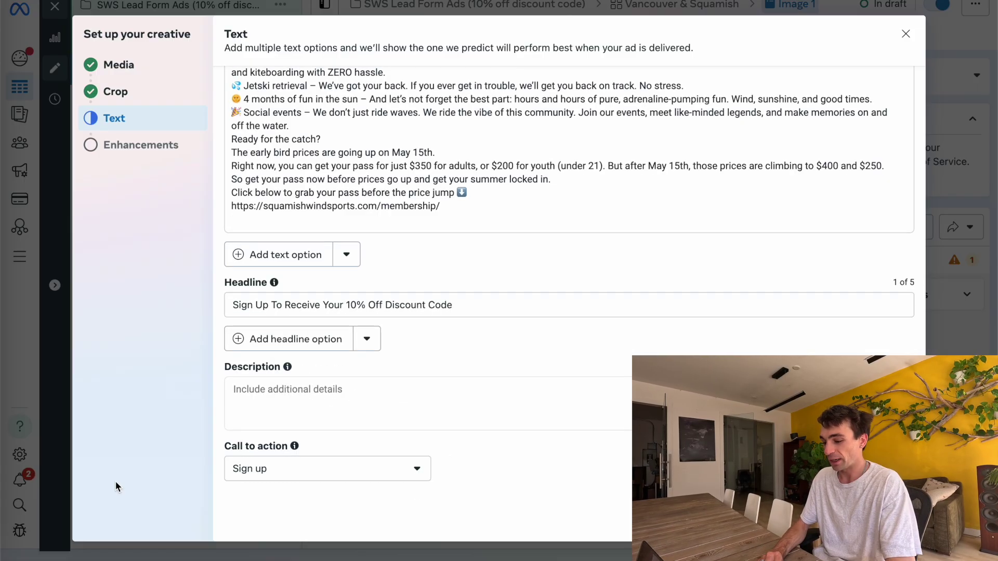
left_click(266, 473)
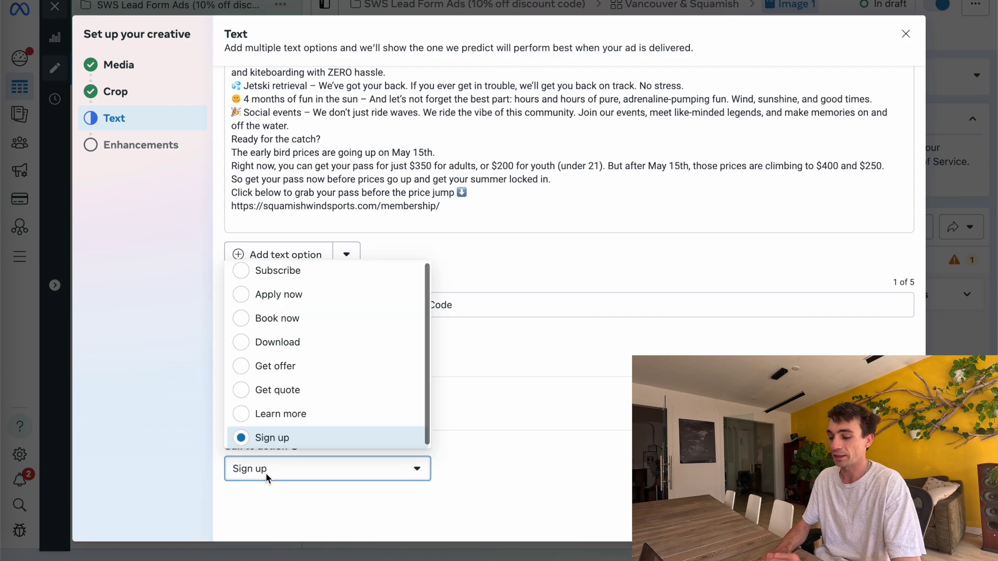
left_click(288, 415)
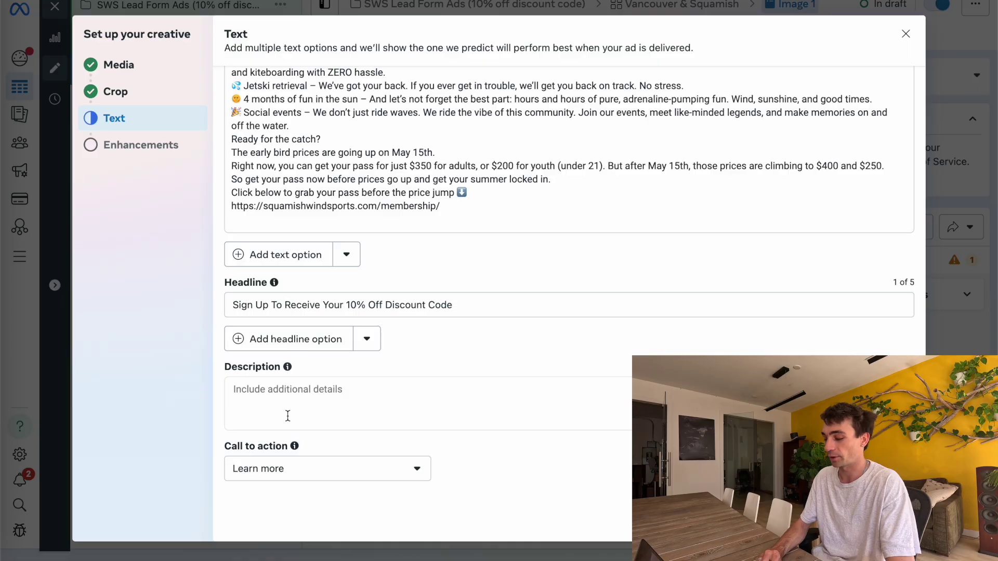
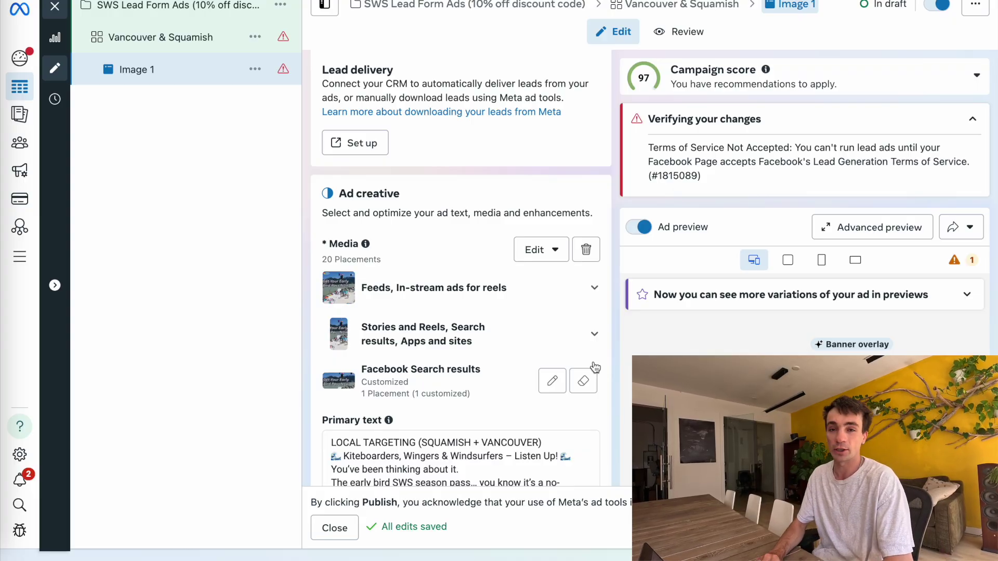
Step: Create a new instant form for the ad and name it SWS Form
scroll(499, 301, "up", 8)
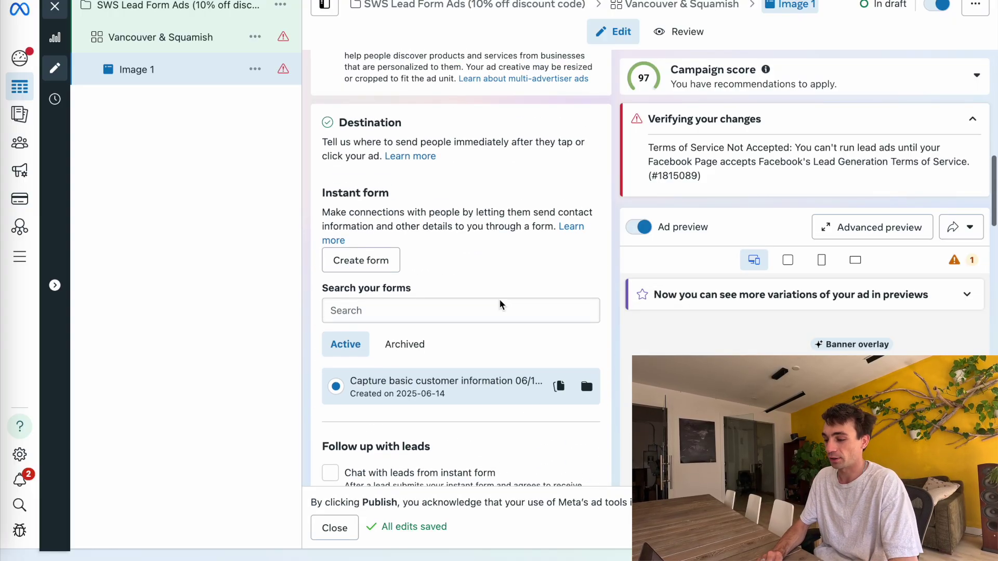
left_click(361, 261)
triple_click(263, 110)
type("SWS Form")
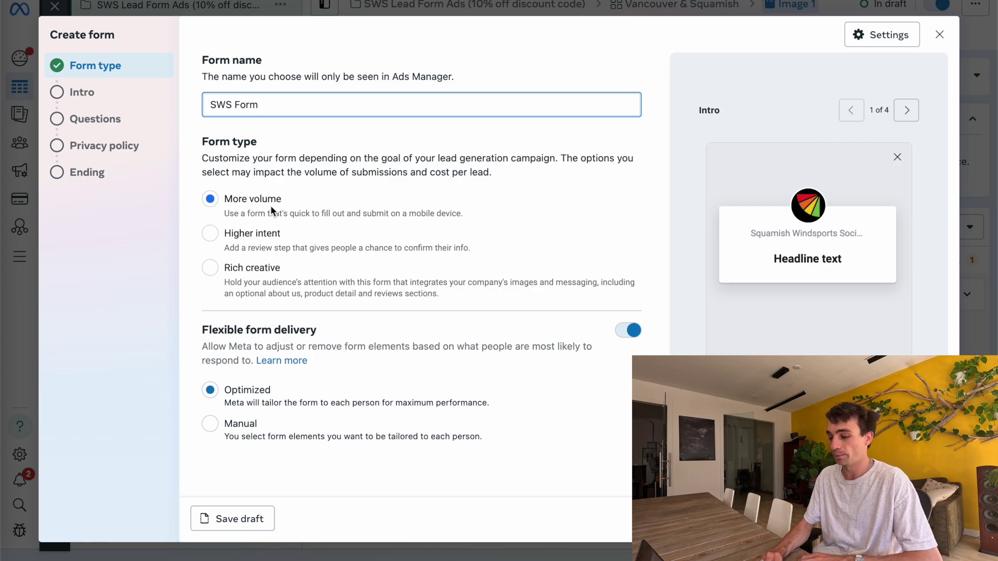
Step: Set the form's greeting headline to "Get 10% off your SWS Pass This Summer", copied from the FB Ads Lead Form Ads Google Doc
scroll(270, 205, "down", 1)
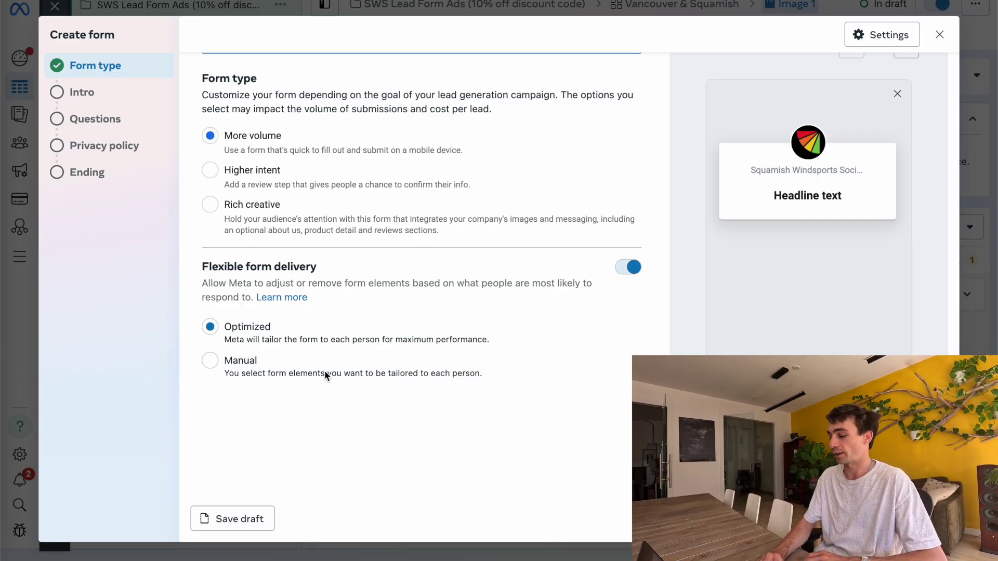
scroll(347, 136, "down", 5)
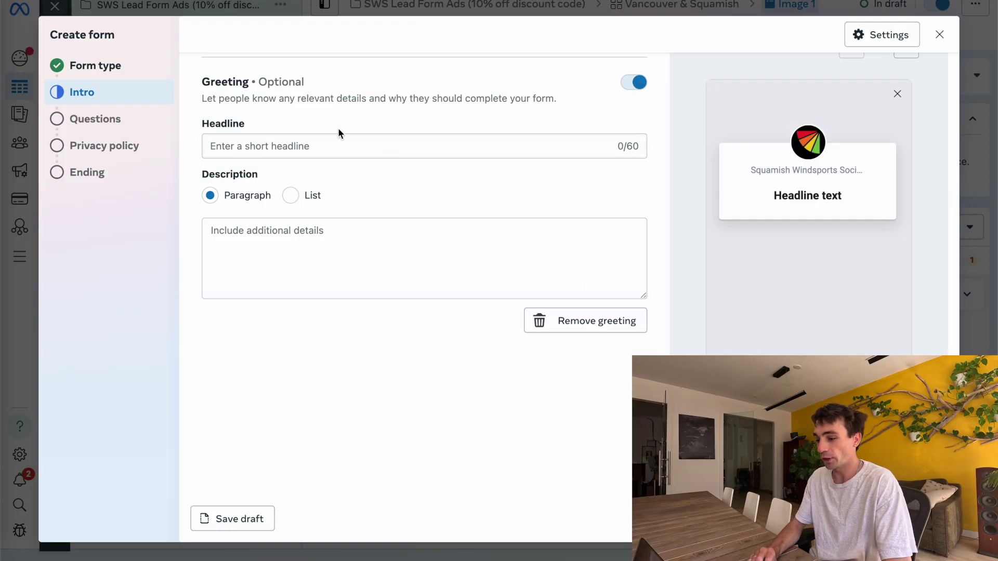
left_click(322, 146)
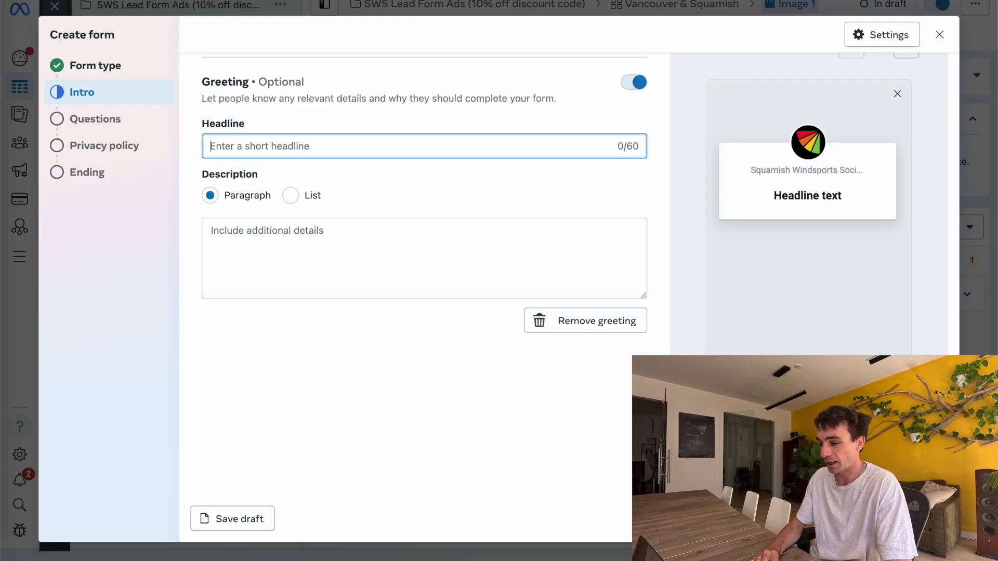
key("super+Tab")
key("super+Tab")
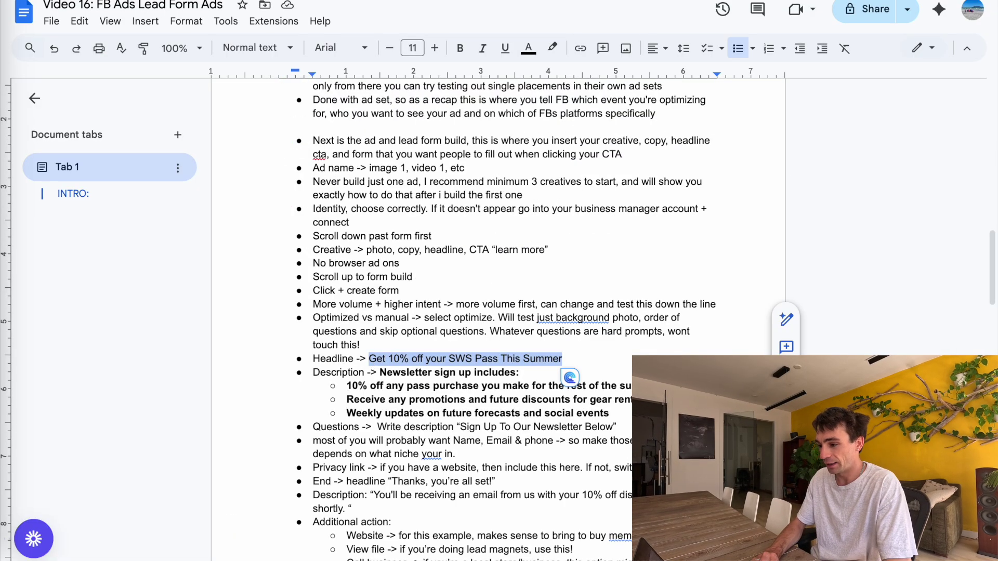
key("super+Tab")
type("Get 10% off your SWS Pass This Summer")
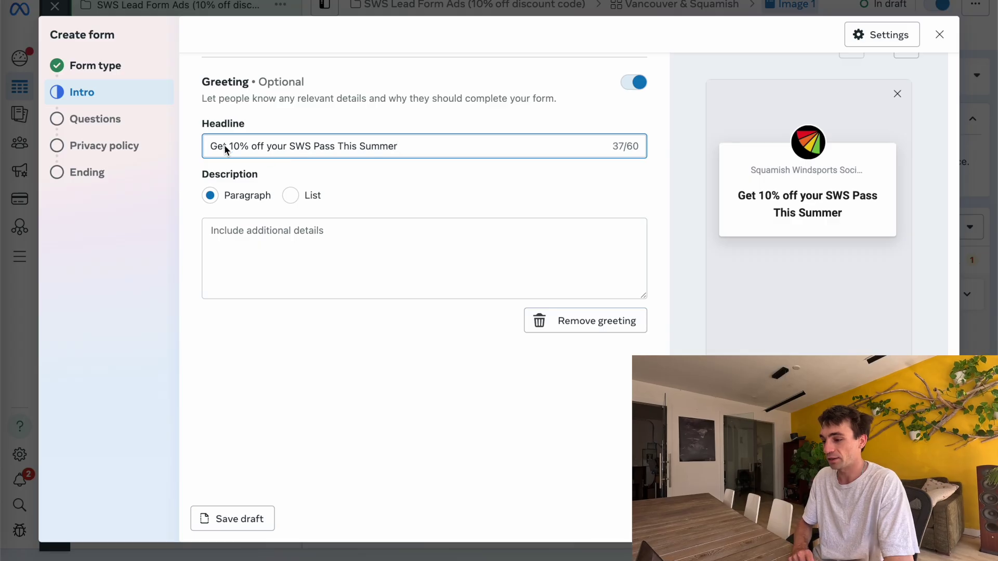
Step: Fill the greeting description with the "Newsletter sign up includes:" text and its three benefit lines, copied from the Google Doc
left_click(282, 259)
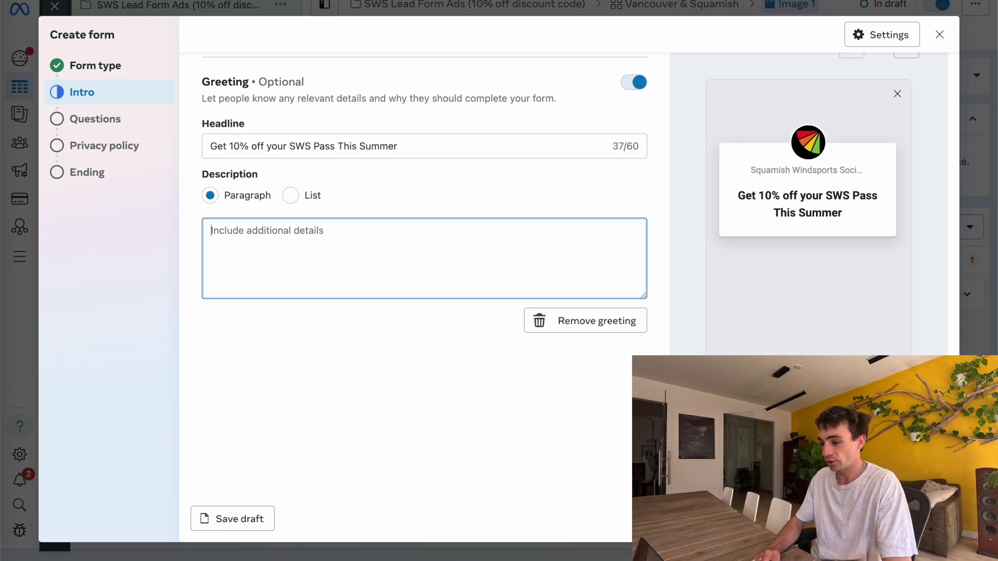
key("super+Tab")
key("super+Tab")
key("super+c")
key("super+Tab")
key("super+v")
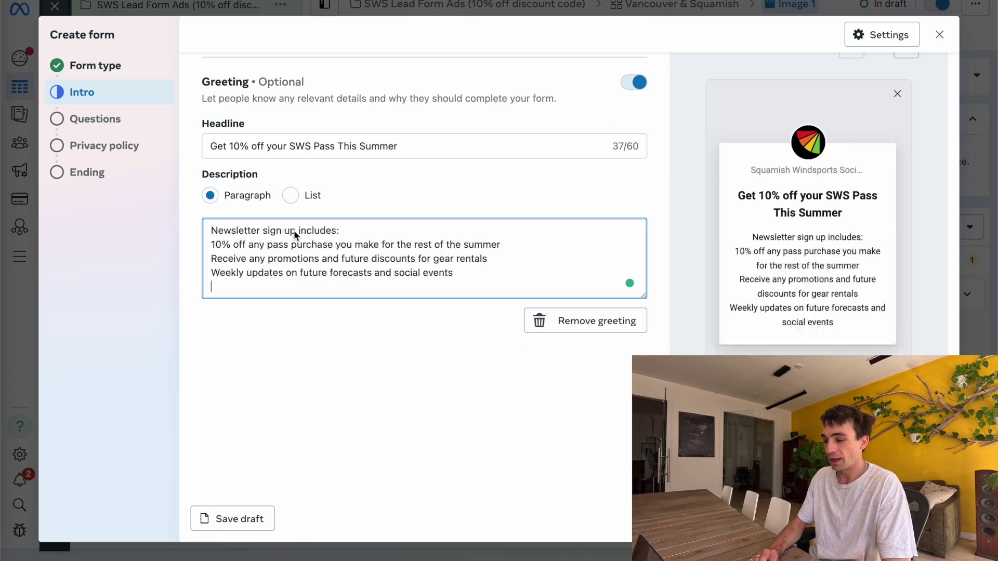
Step: Put a bullet before each of the three benefit lines and insert a line break after "Newsletter sign up includes:"
left_click(347, 232)
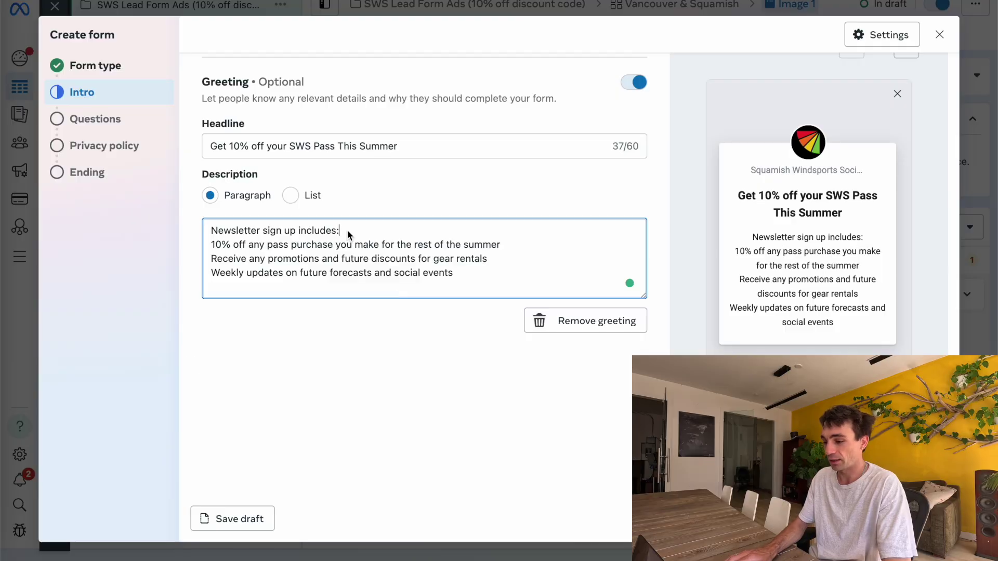
key("Right")
type("•")
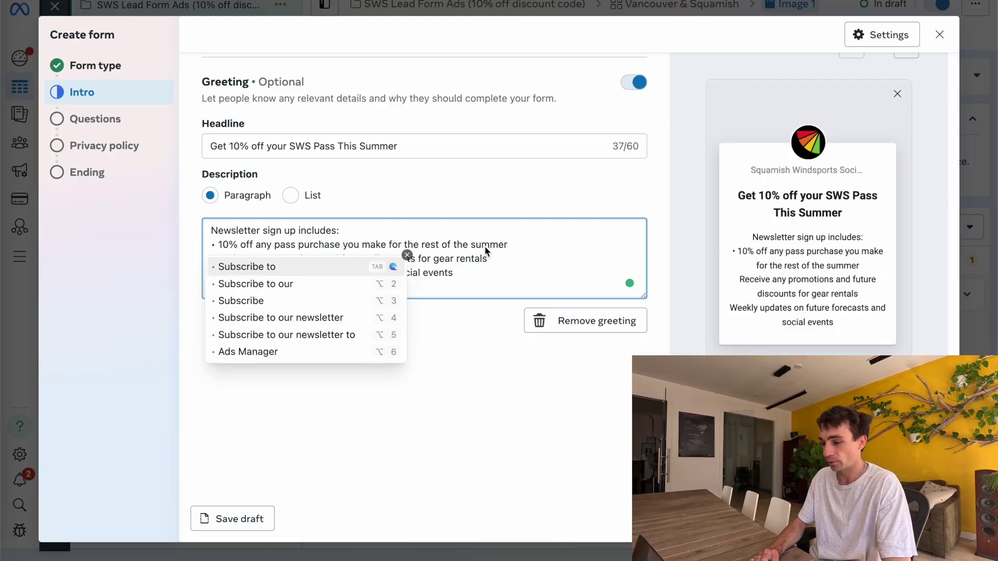
left_click(483, 245)
type("•")
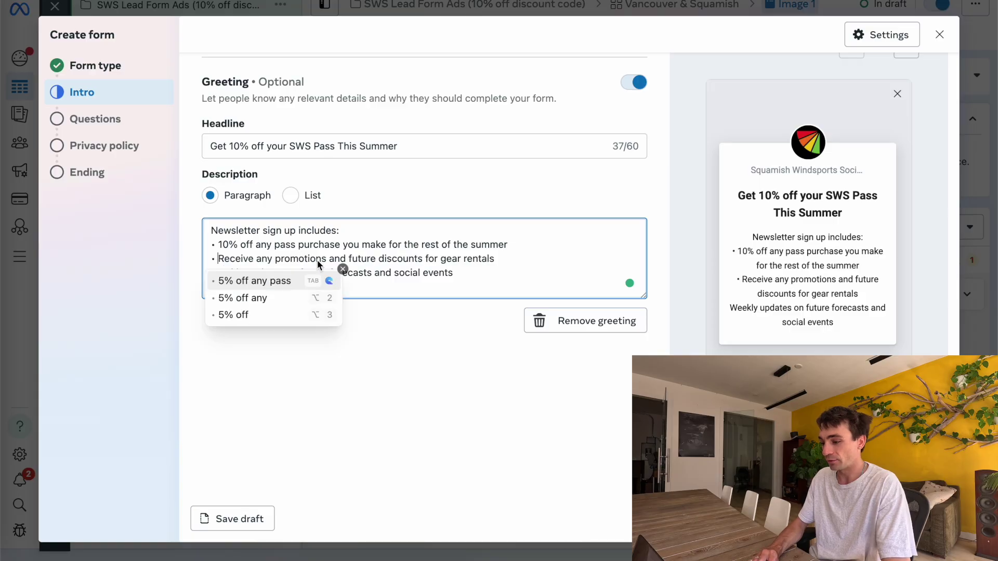
left_click(429, 272)
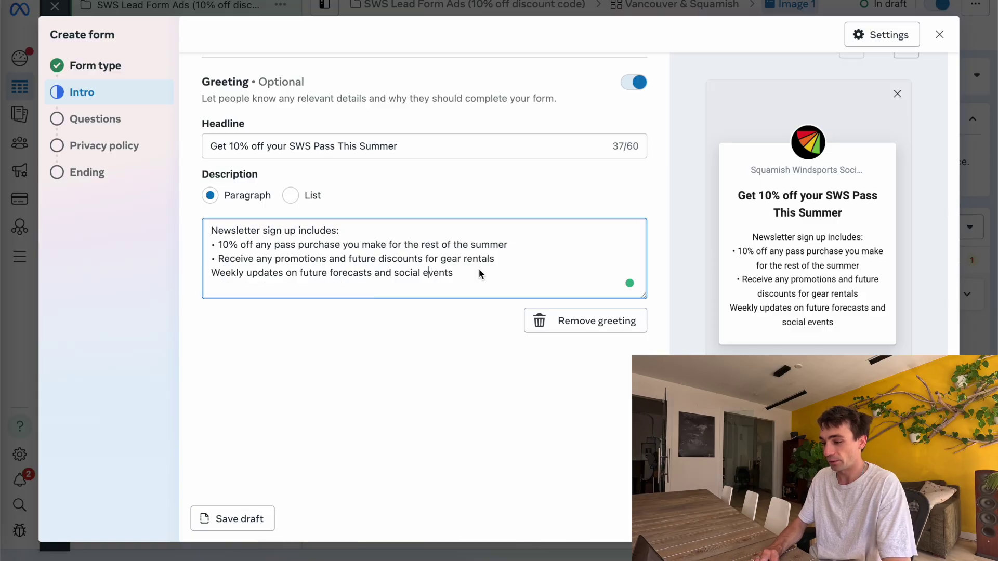
left_click(207, 273)
type("•")
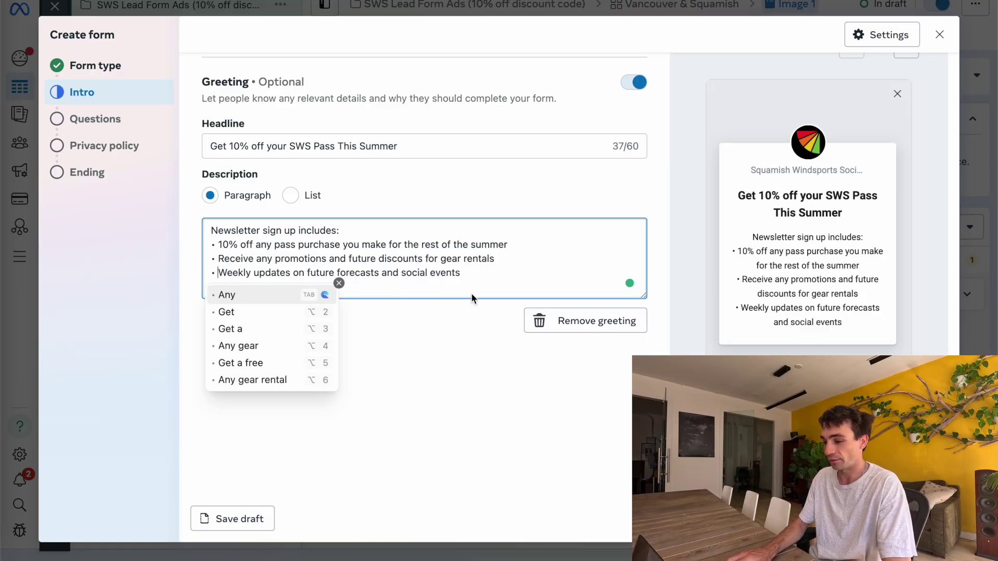
key("Escape")
left_click(369, 233)
key("Return")
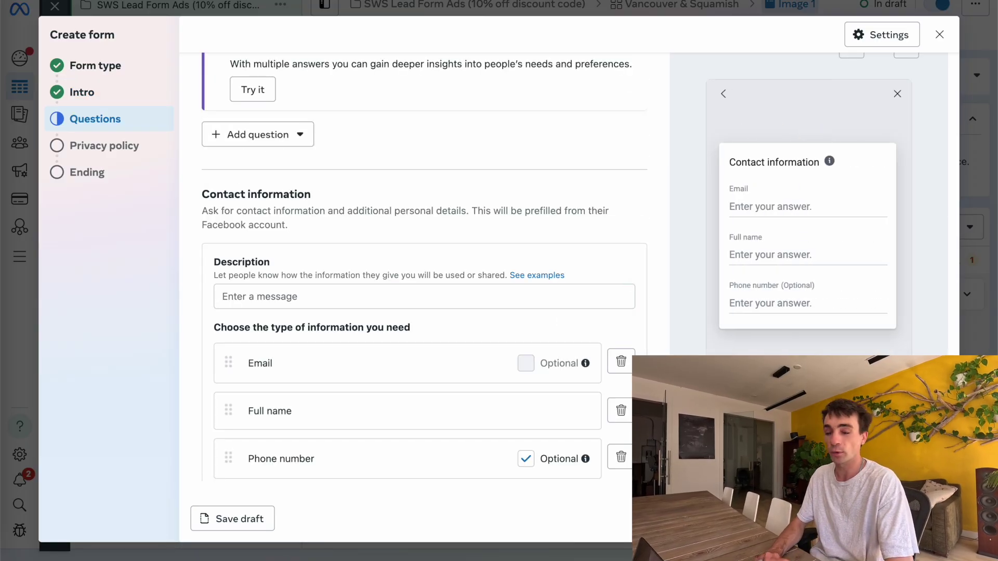
Step: Make the phone number mandatory in the form's contact information and move Full name above Email
scroll(353, 317, "down", 1)
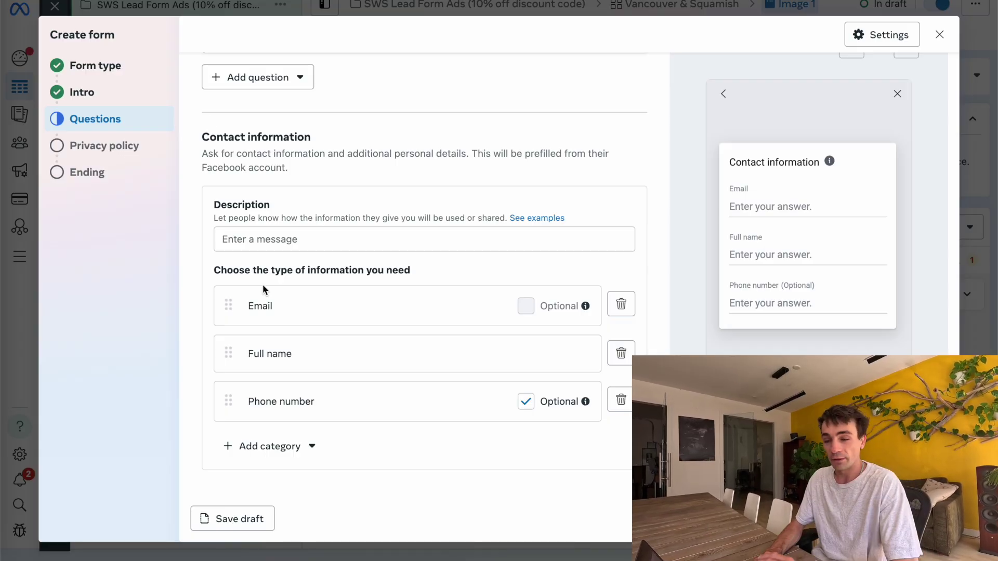
left_click(525, 401)
left_click_drag(232, 350, 238, 315)
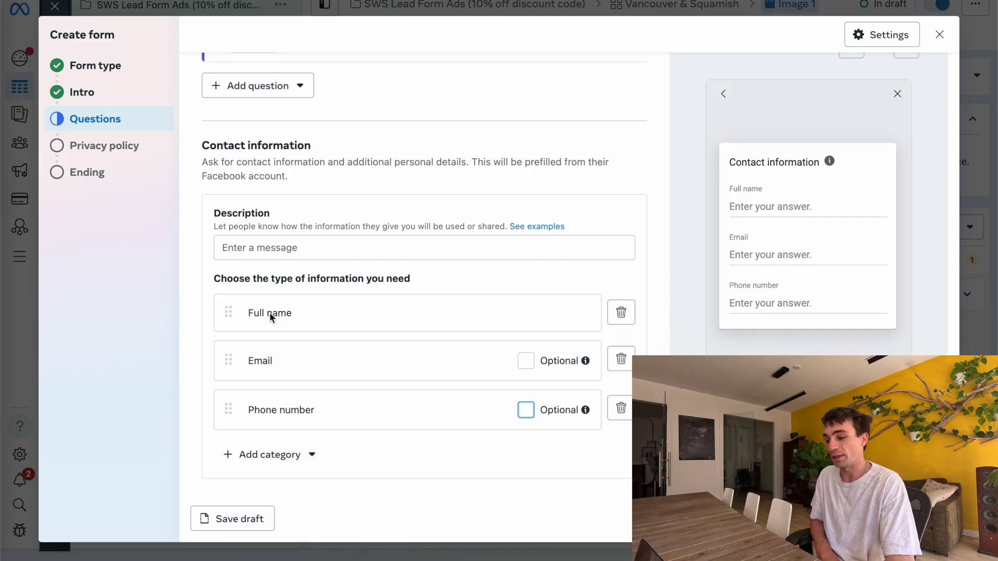
Step: Set the contact information description to "Please enter your information below"
left_click(255, 243)
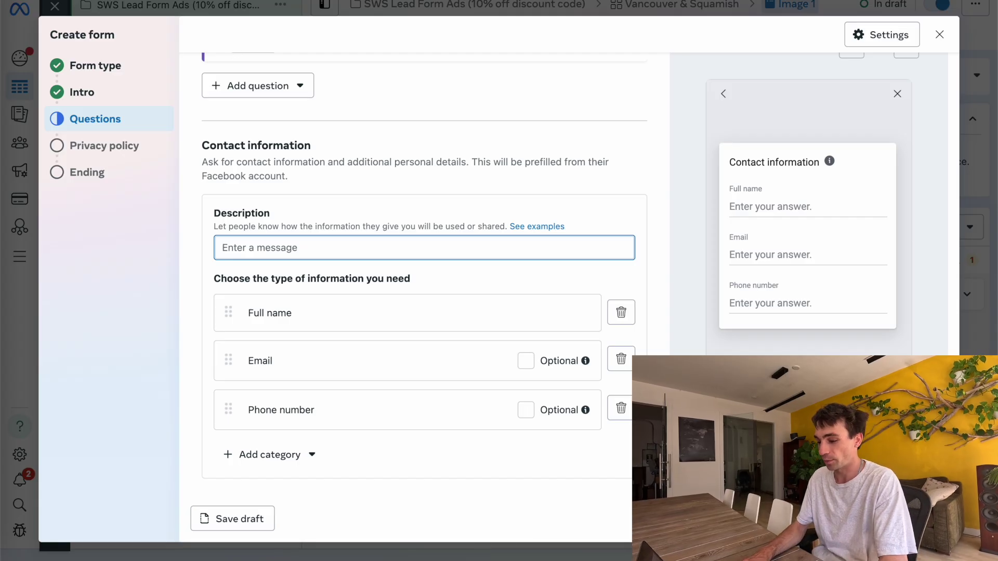
type("Please enter your information below")
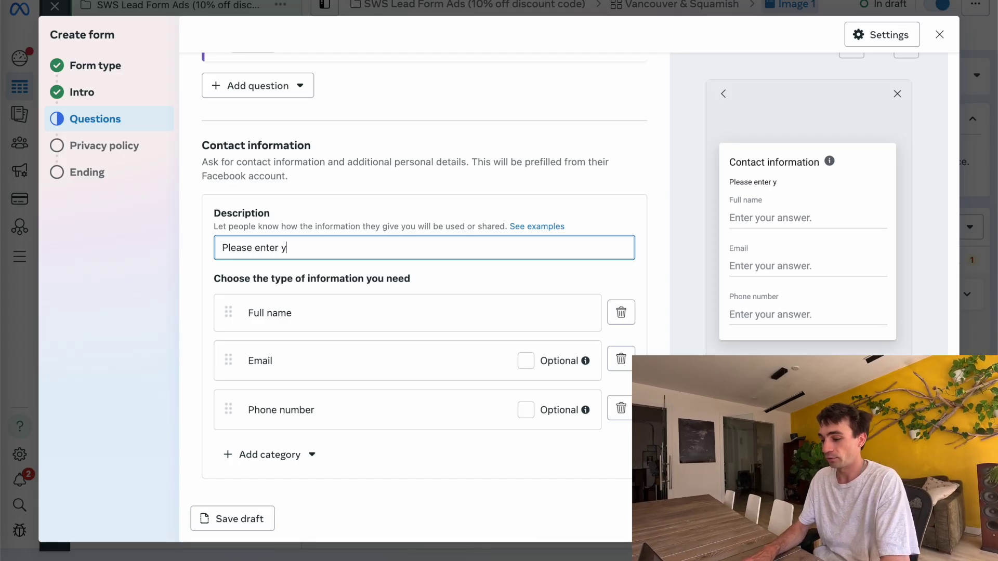
left_click(435, 215)
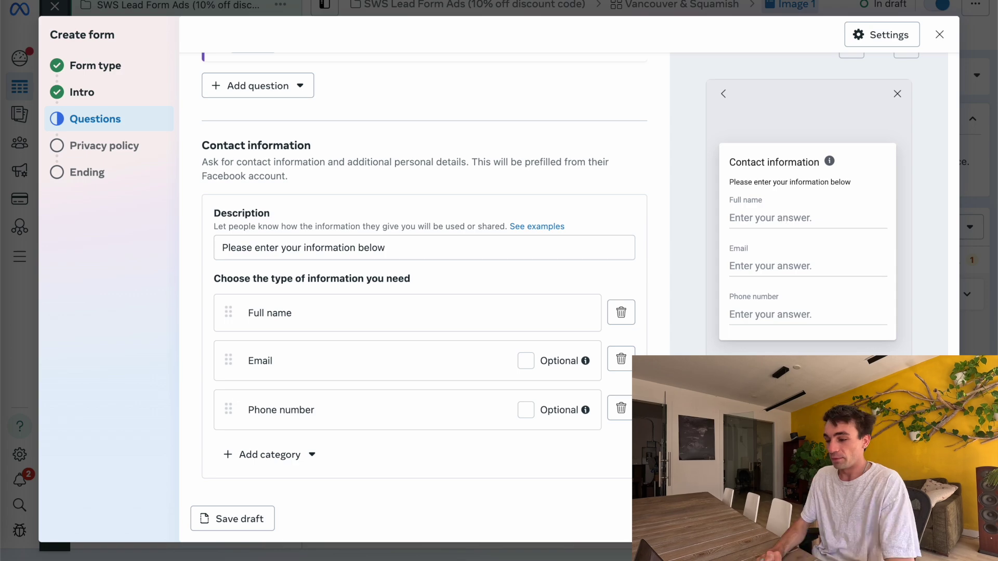
Step: Turn off the optional privacy policy link for the form
scroll(342, 135, "down", 10)
scroll(342, 136, "up", 1)
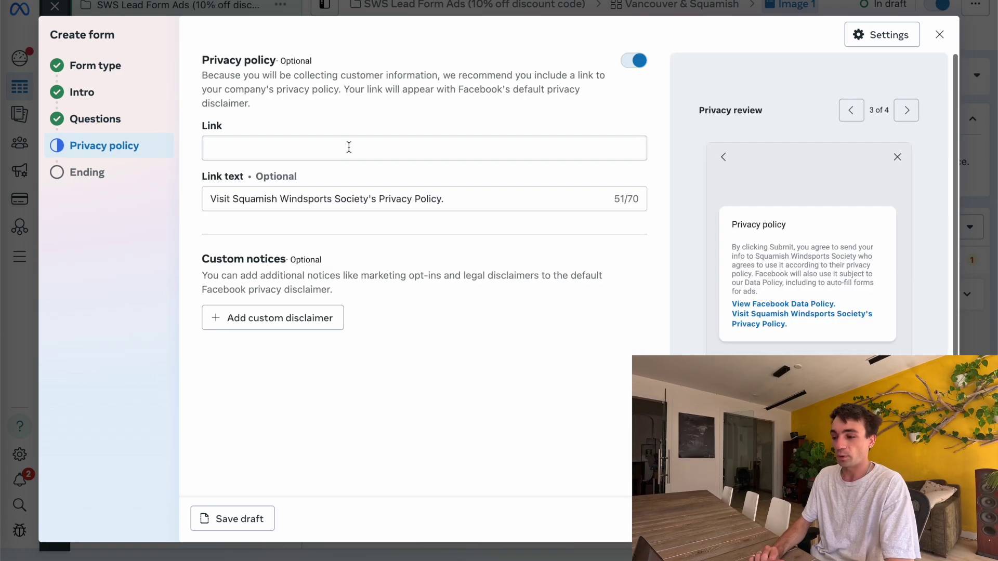
left_click(271, 153)
left_click(633, 62)
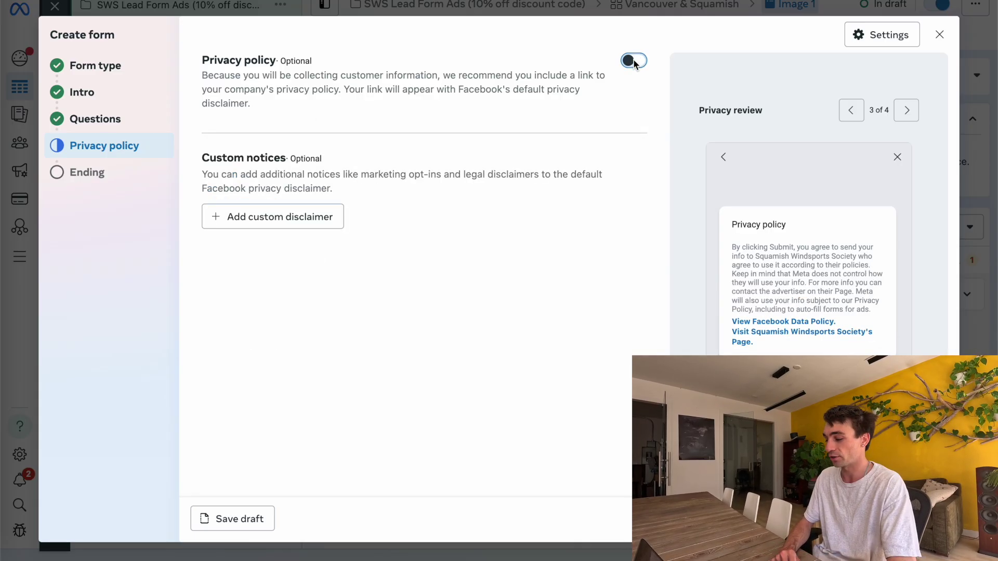
Step: Change the form's ending headline to "Thank you for signing up!"
scroll(301, 211, "down", 5)
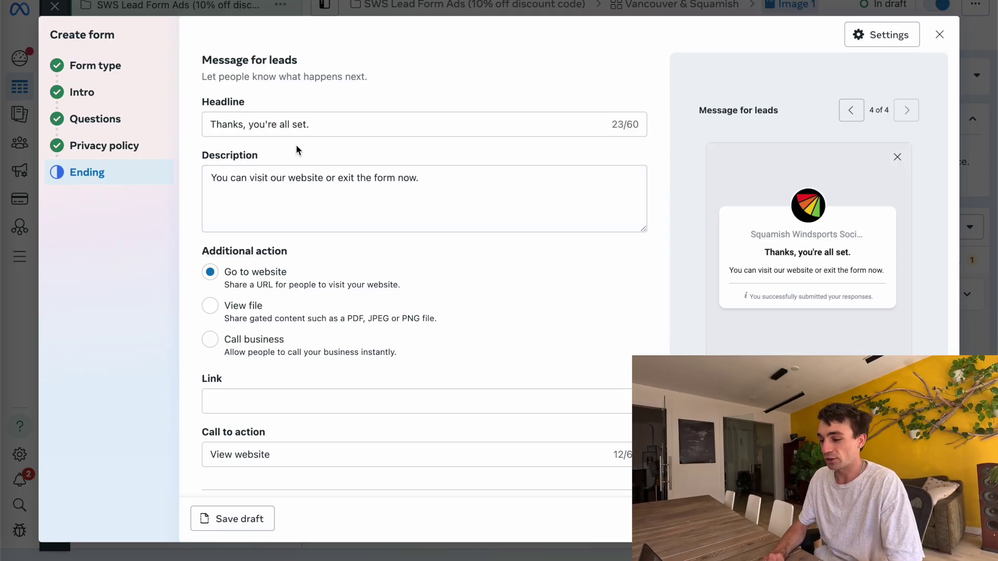
left_click_drag(301, 145, 296, 129)
type("Thank you for signing up!")
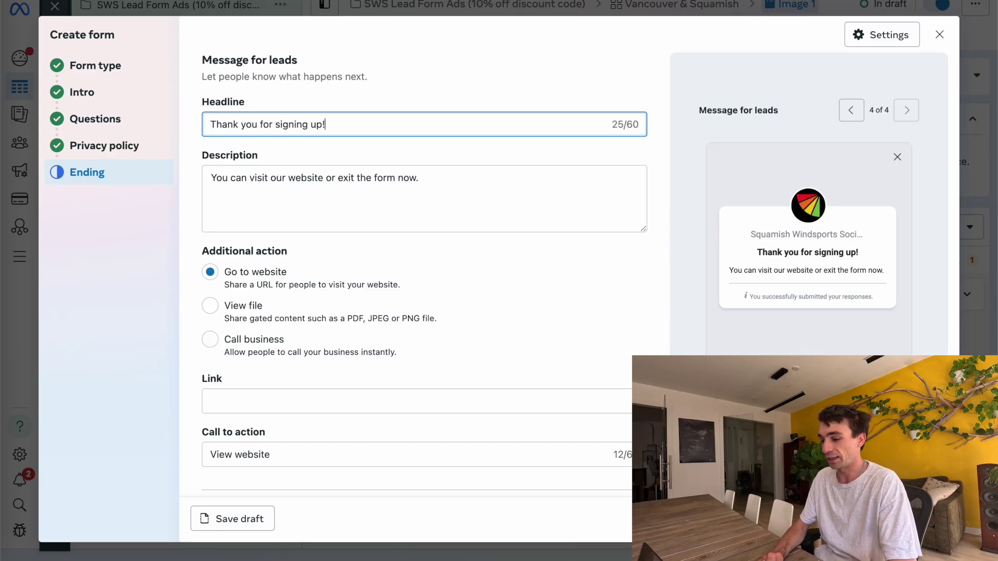
Step: Replace the ending description with "Your promo code to receive 10% off future pass sales is:" followed by SUMMER2025 on its own line
triple_click(247, 177)
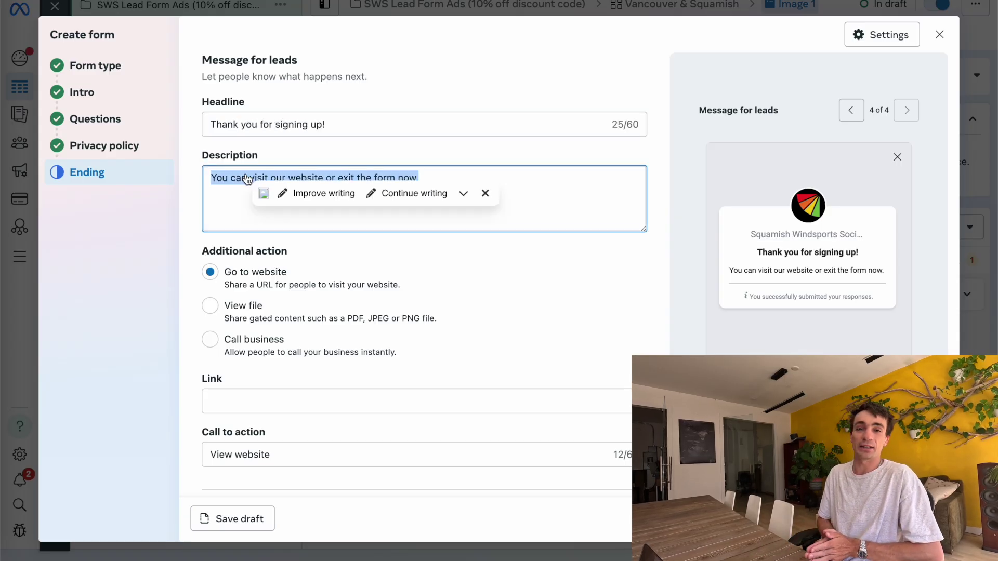
key("BackSpace")
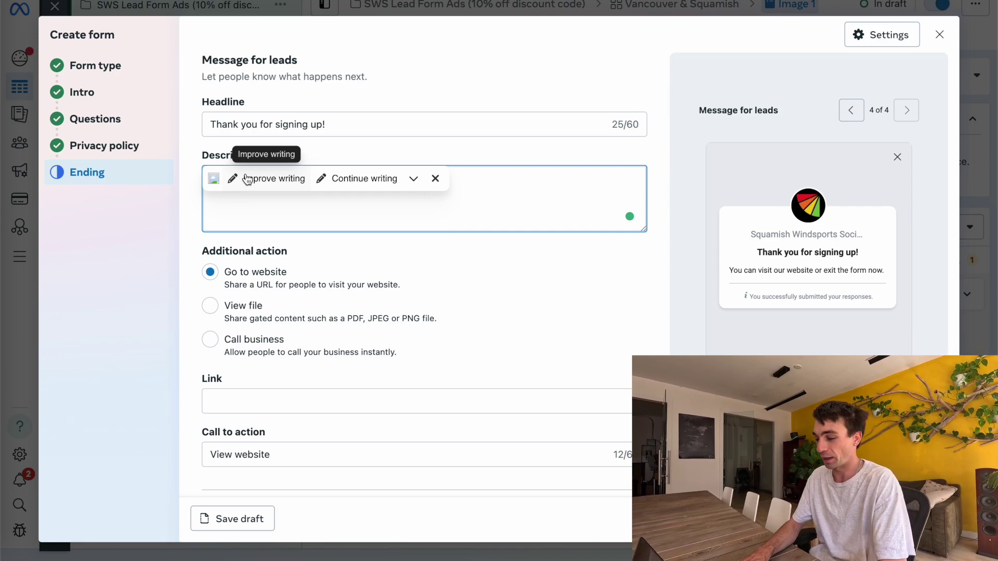
type("Your")
type("promo")
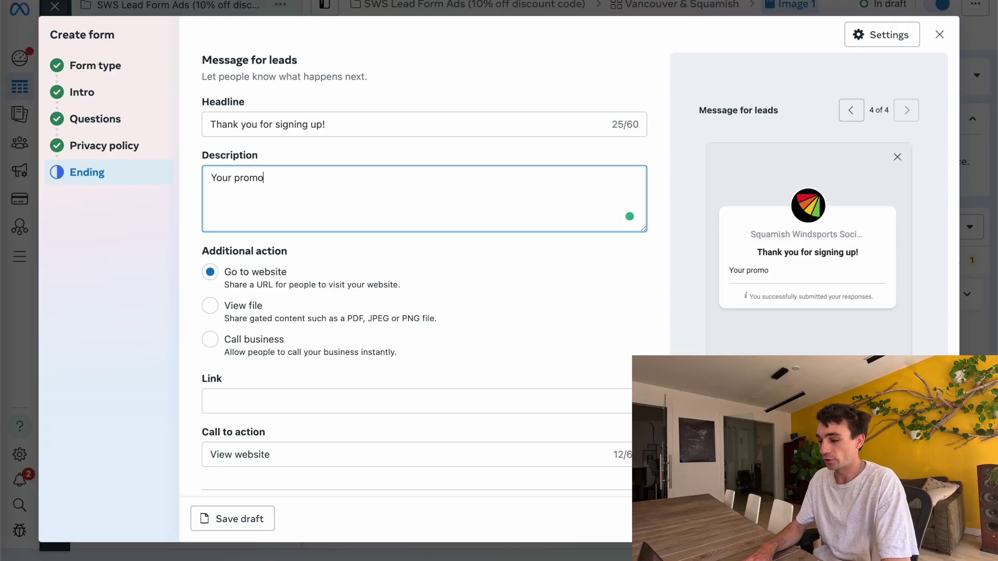
type(" code to receive 10%")
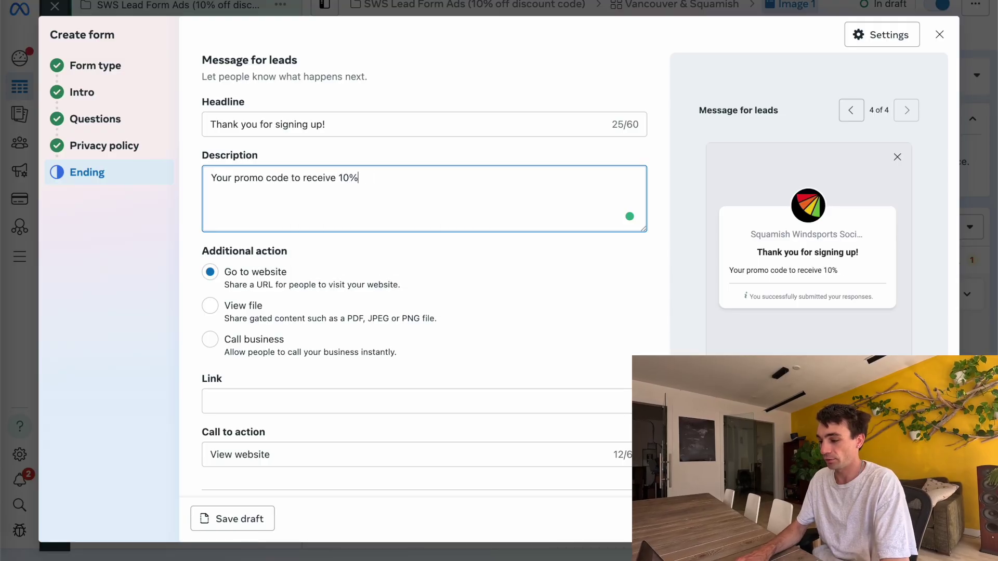
type(" off future pass sales is:")
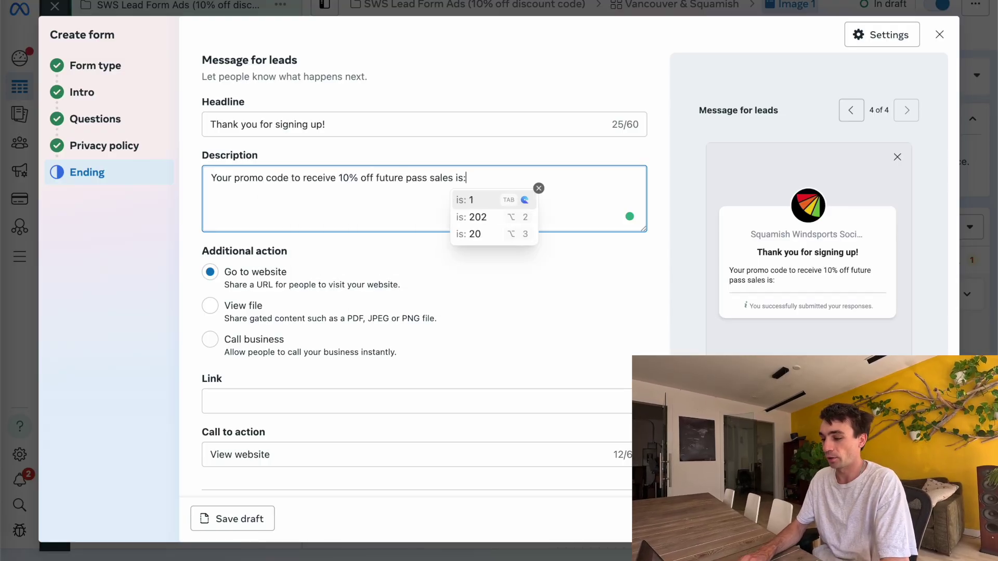
key("Return")
type("SUMMER205")
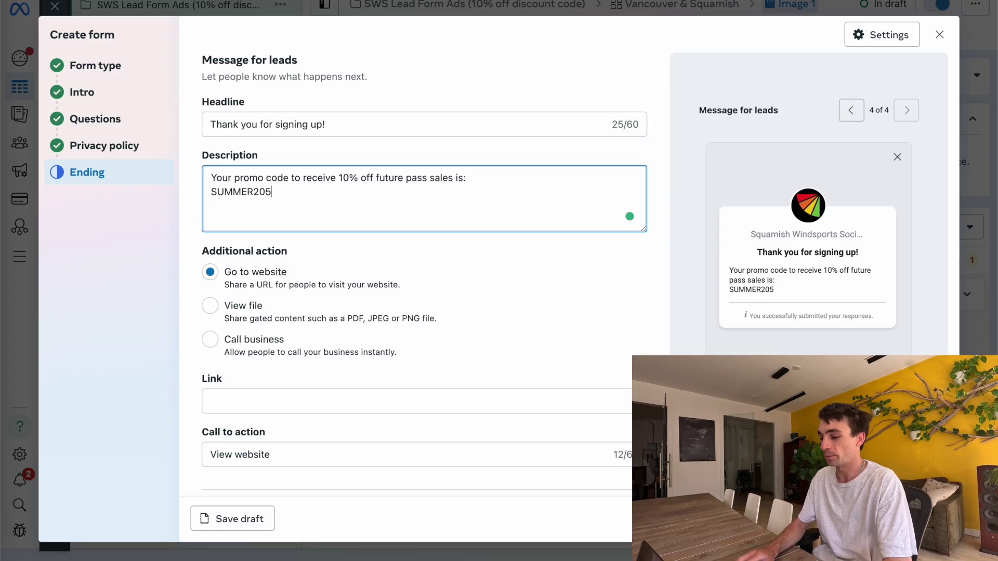
key("BackSpace")
type("25")
left_click(543, 288)
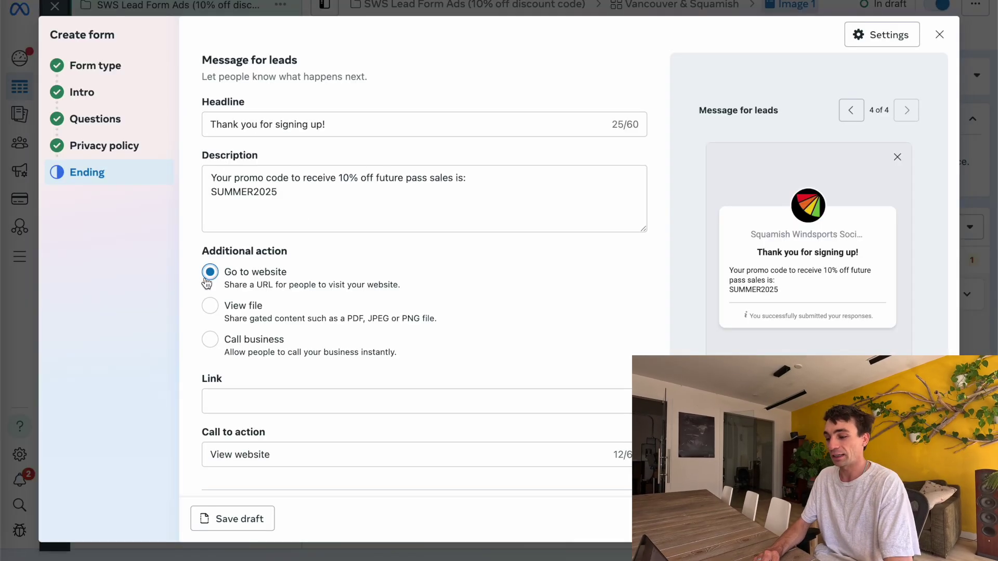
left_click(251, 401)
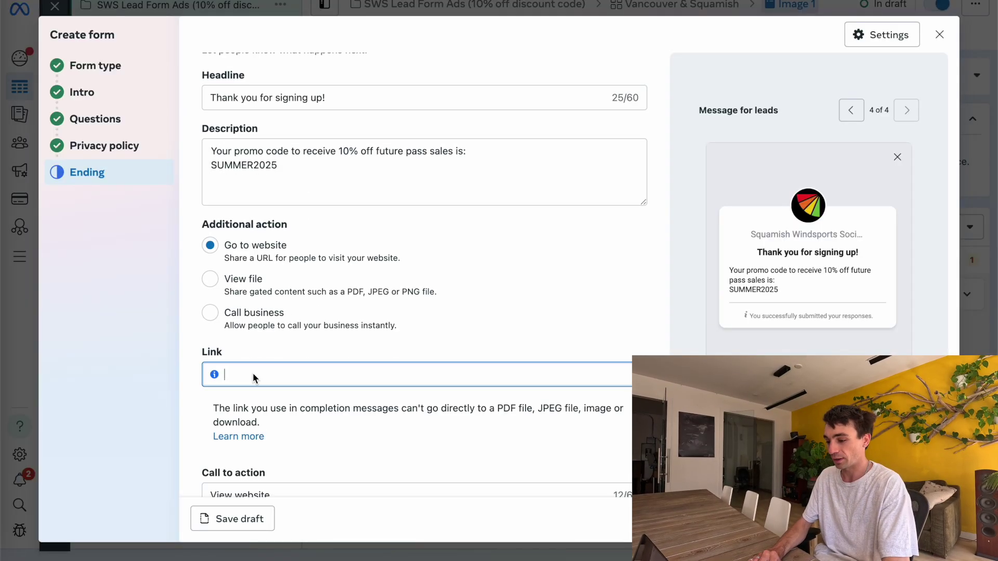
type("https://www.wellnessliving.com/catalog/squamish_windsports_society")
left_click(434, 273)
Step: Change the ending's call to action text to "Buy your pass today!"
scroll(194, 359, "down", 2)
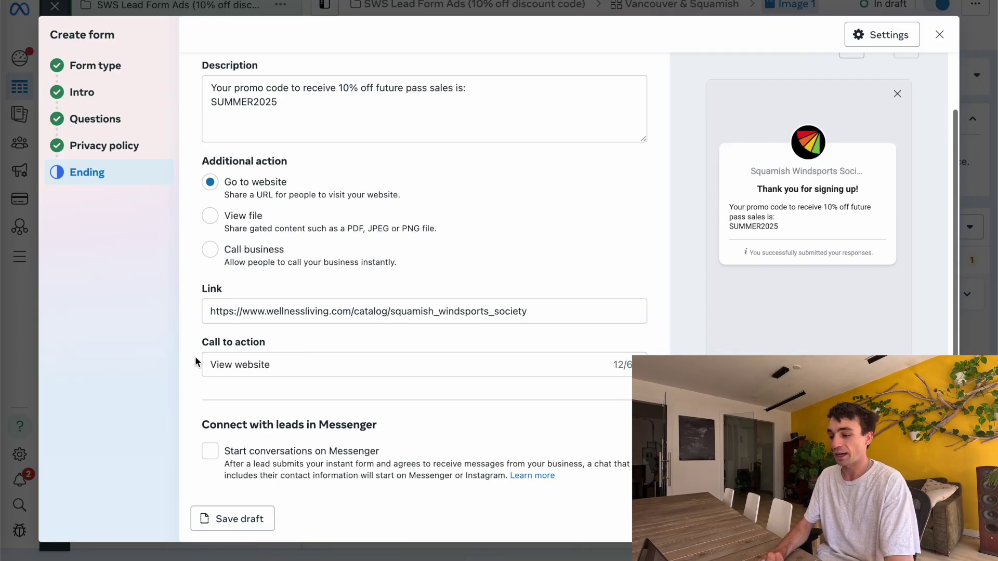
left_click(223, 367)
triple_click(223, 367)
type("Buy you")
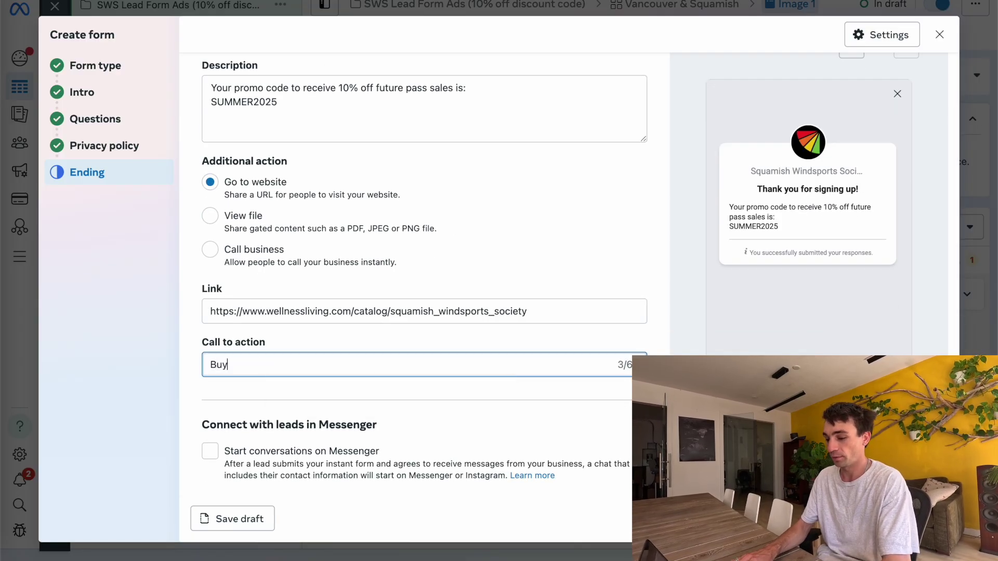
type("r pass today!")
left_click(530, 410)
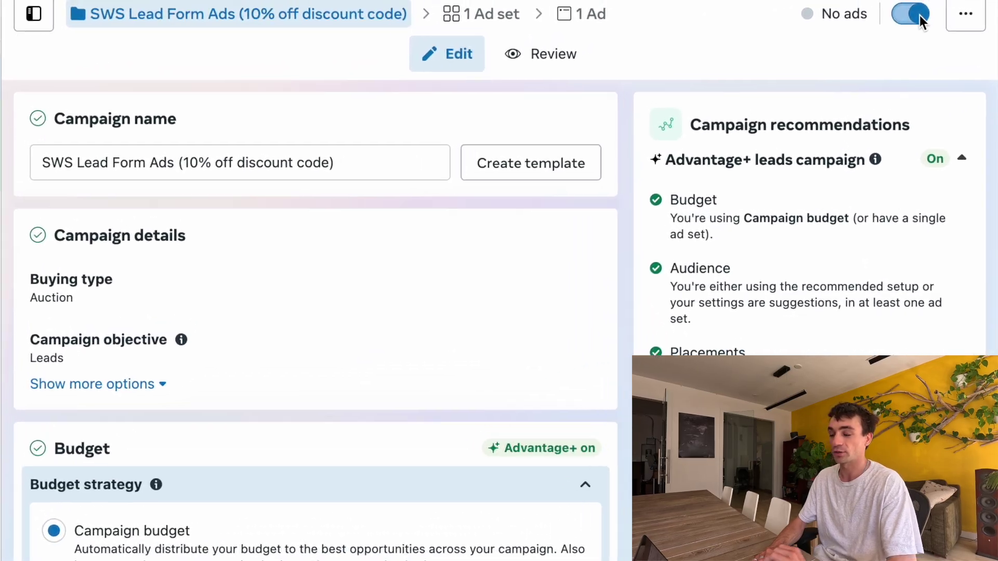
Step: Switch the SWS Lead Form Ads (10% off discount code) campaign off
left_click(918, 15)
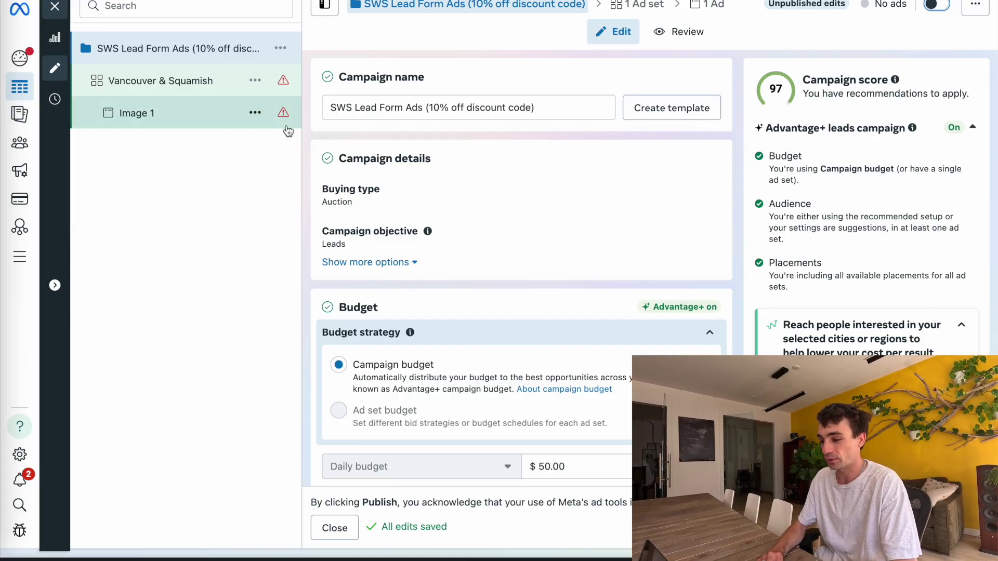
Step: Duplicate the Image 1 ad within the original campaign, making 2 copies
left_click(255, 113)
left_click(282, 167)
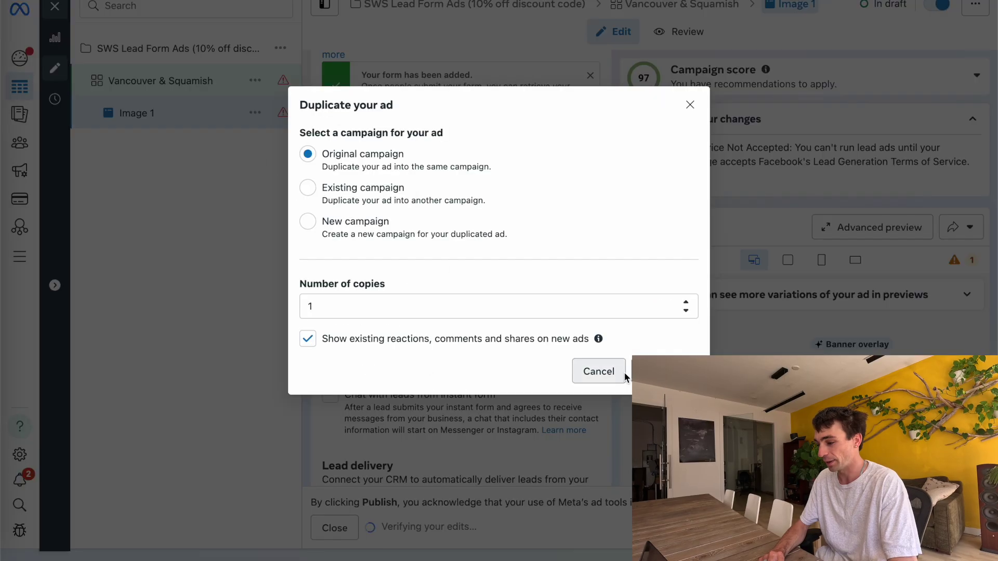
left_click(686, 302)
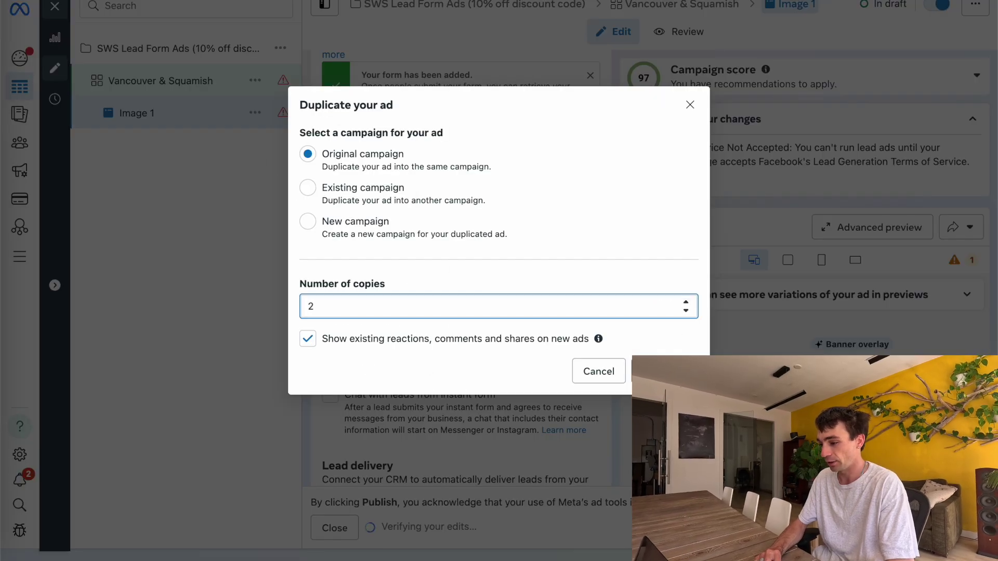
left_click(660, 371)
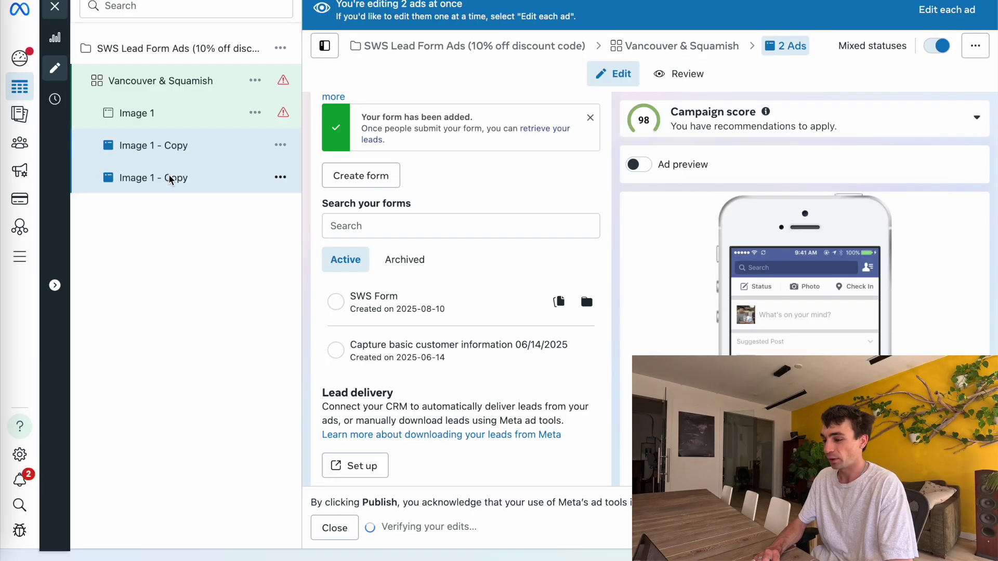
Step: Rename the first copy of the Image 1 ad to "Image 2"
left_click(169, 148)
left_click(400, 107)
key("shift+super+Left")
key("shift+alt+Right")
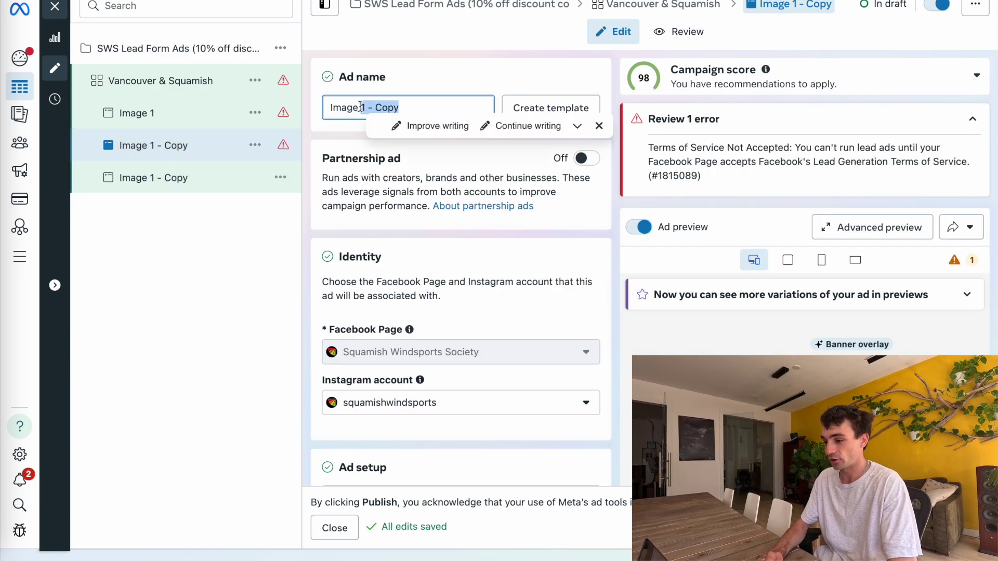
type("2")
Step: Rename the remaining copy of the Image 1 ad to "Image 3"
left_click(214, 178)
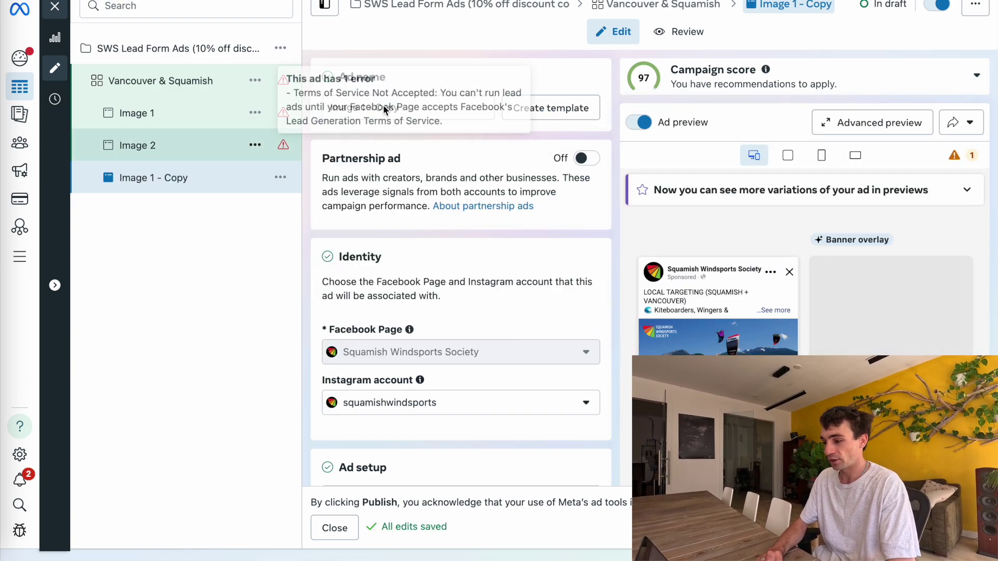
left_click(407, 109)
left_click_drag(407, 110, 361, 109)
type("3")
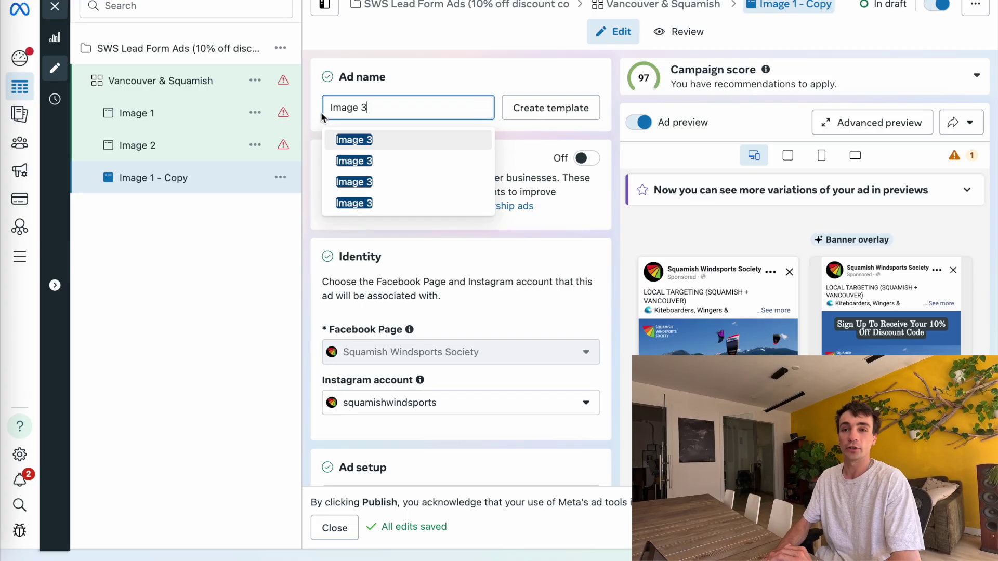
Step: Commit the Image 3 ad name and replace the Image 2 ad's media with the "Unlimited Access. Unmatched Fun." account image
key("Return")
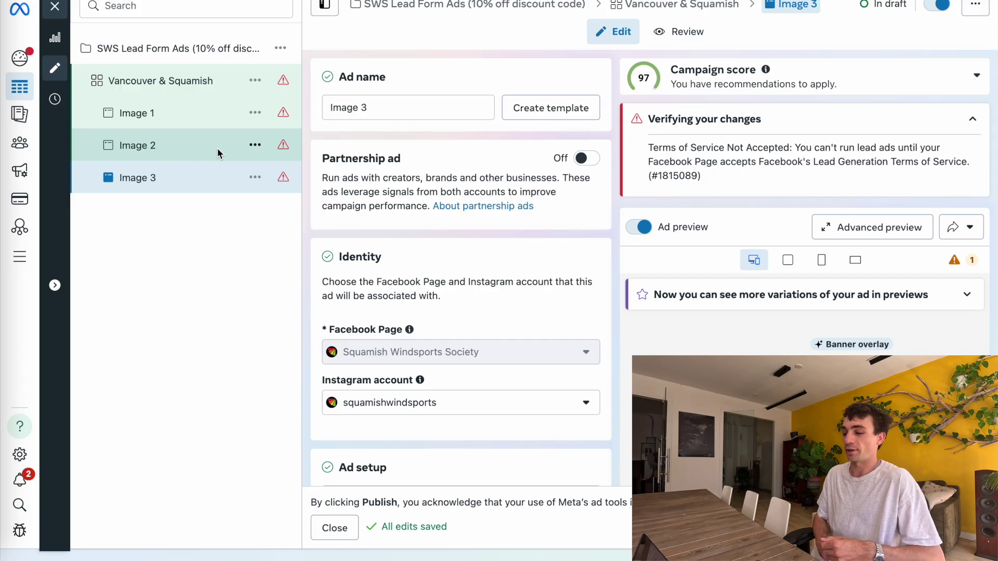
left_click(217, 148)
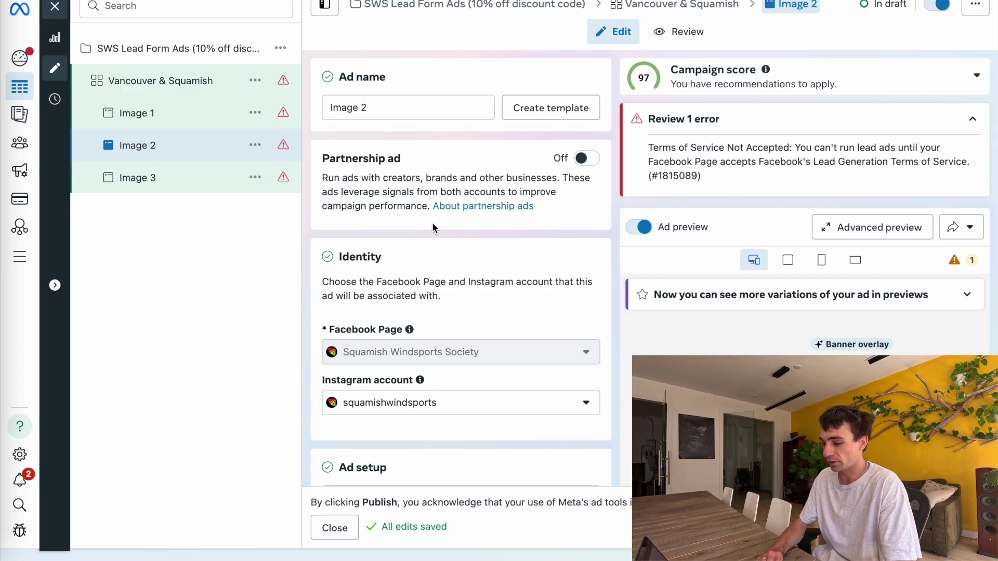
scroll(407, 270, "down", 10)
scroll(407, 270, "down", 1)
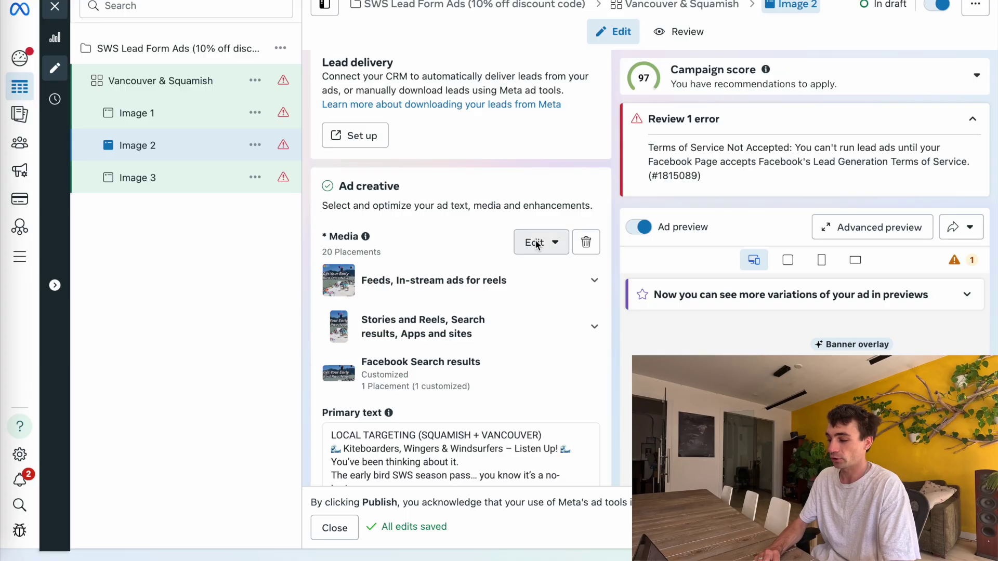
left_click(586, 242)
left_click(405, 258)
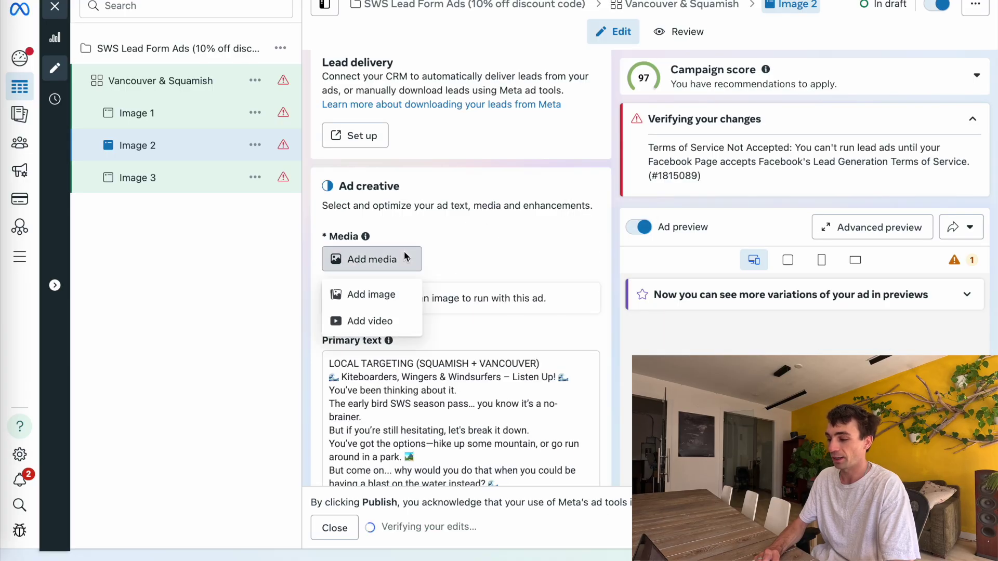
left_click(352, 294)
left_click(355, 210)
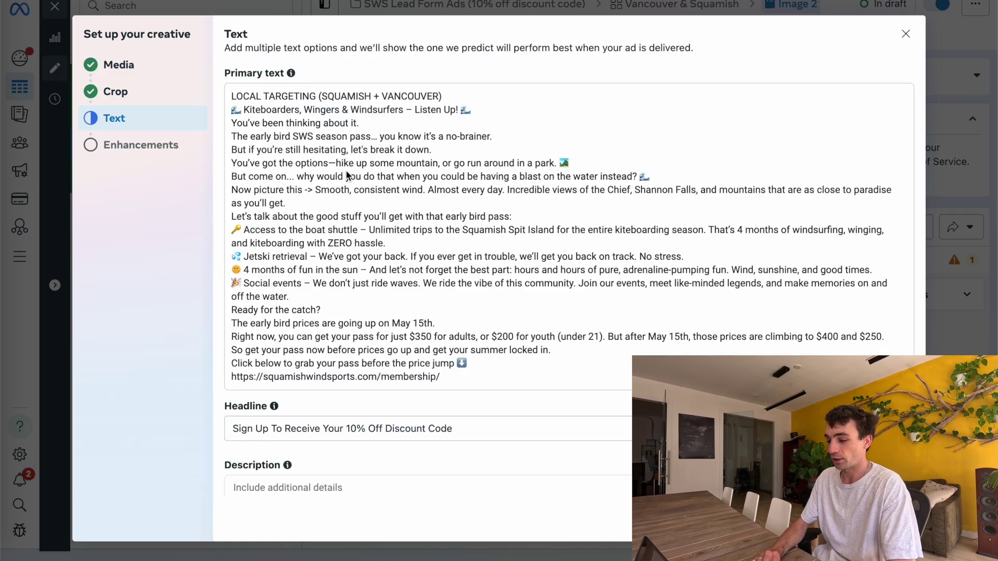
scroll(444, 297, "down", 3)
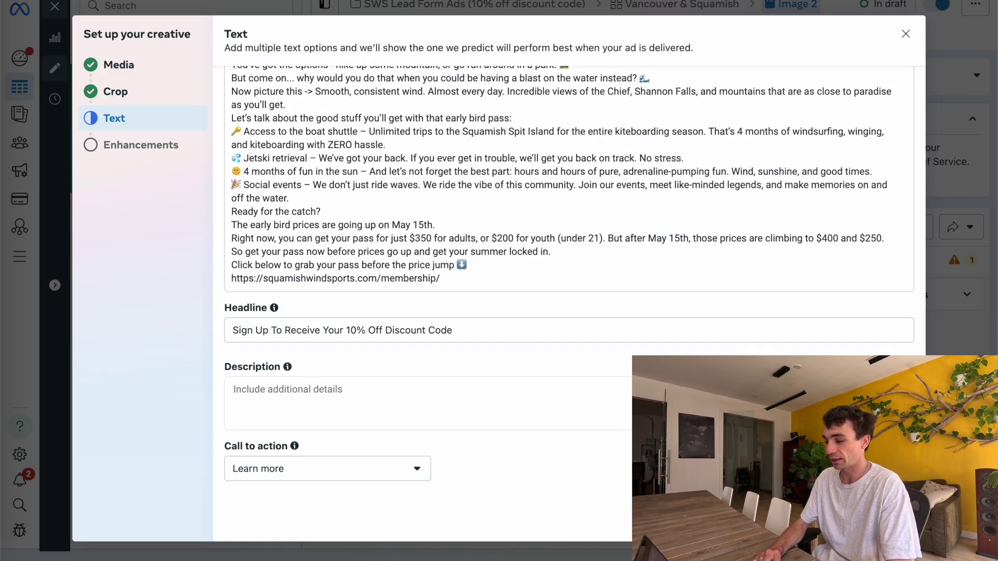
left_click(889, 525)
left_click(889, 525)
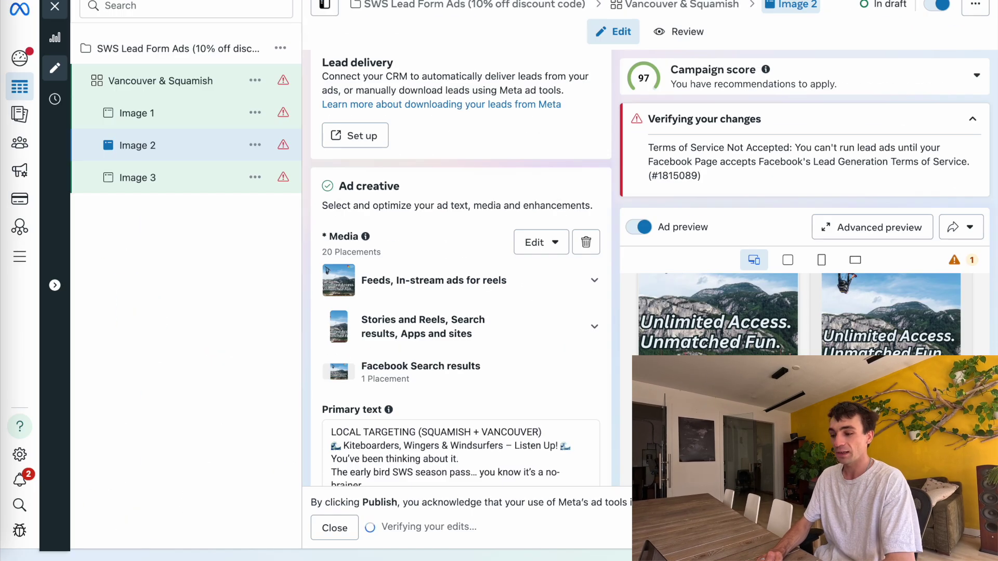
Step: Replace the Image 3 ad's media with the "Adventure Awaits Grab Your Pass" account image
left_click(149, 184)
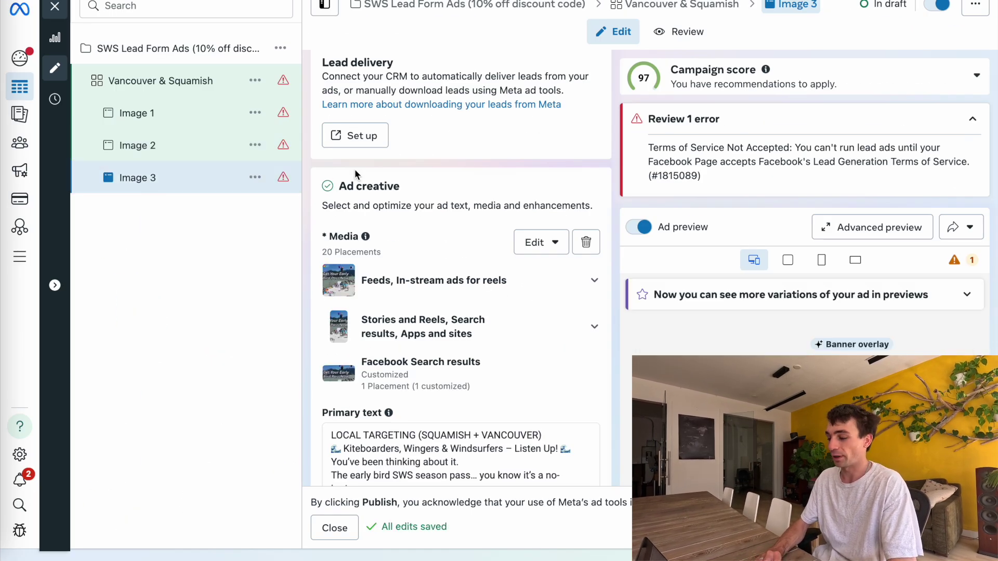
left_click(583, 243)
left_click(398, 259)
left_click(357, 293)
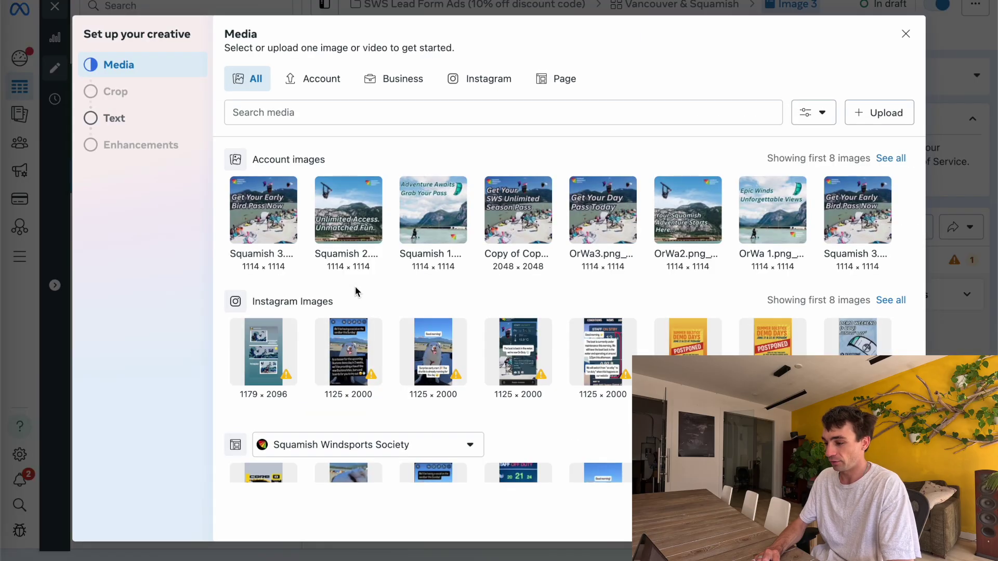
left_click(425, 217)
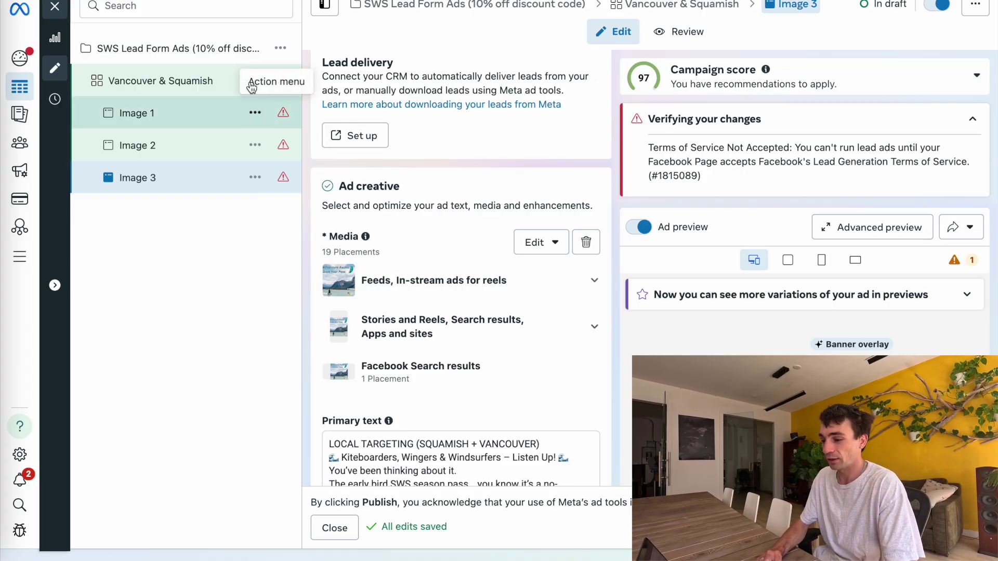
Step: Duplicate the Vancouver & Squamish ad set once within the original campaign
right_click(225, 79)
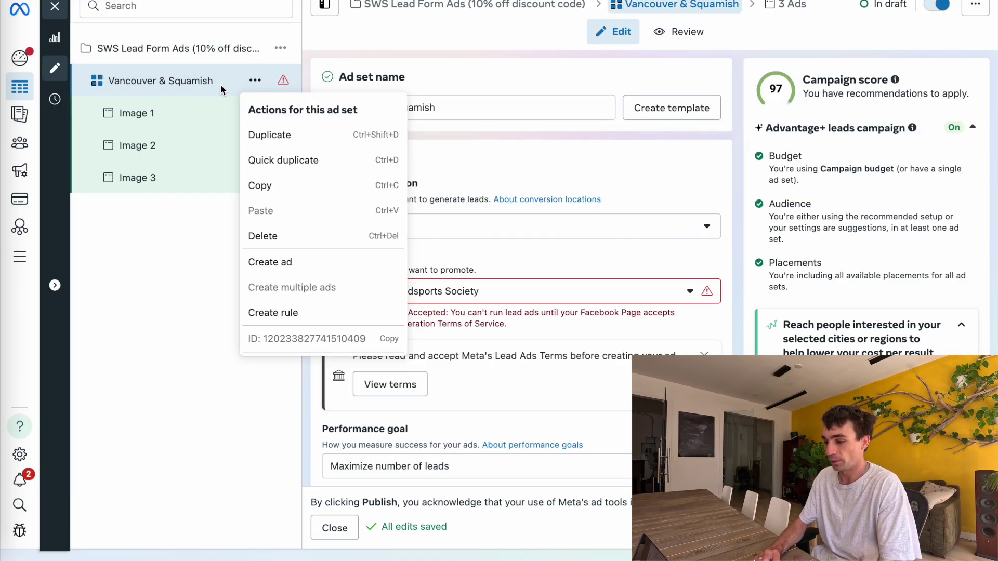
left_click(271, 135)
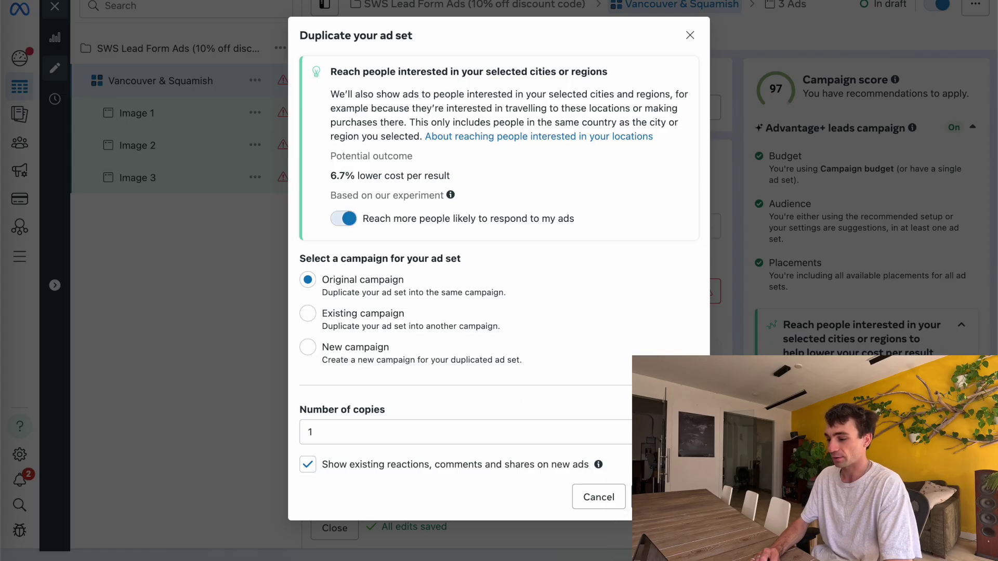
left_click(657, 497)
left_click(144, 91)
Step: Rename the copied Vancouver & Squamish ad set to "Vancouver"
left_click(145, 210)
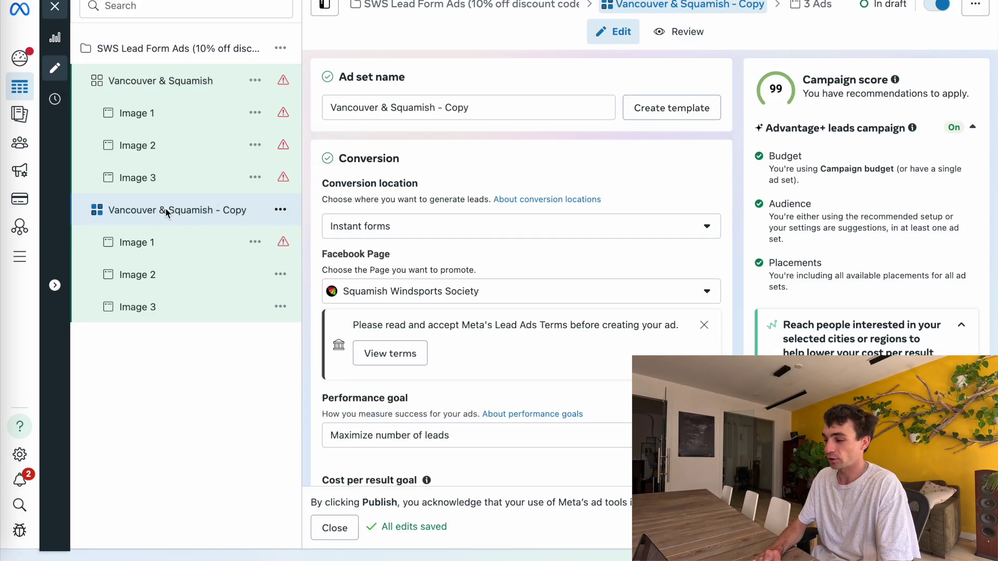
left_click(416, 107)
key("ctrl+a")
type("Vancouver")
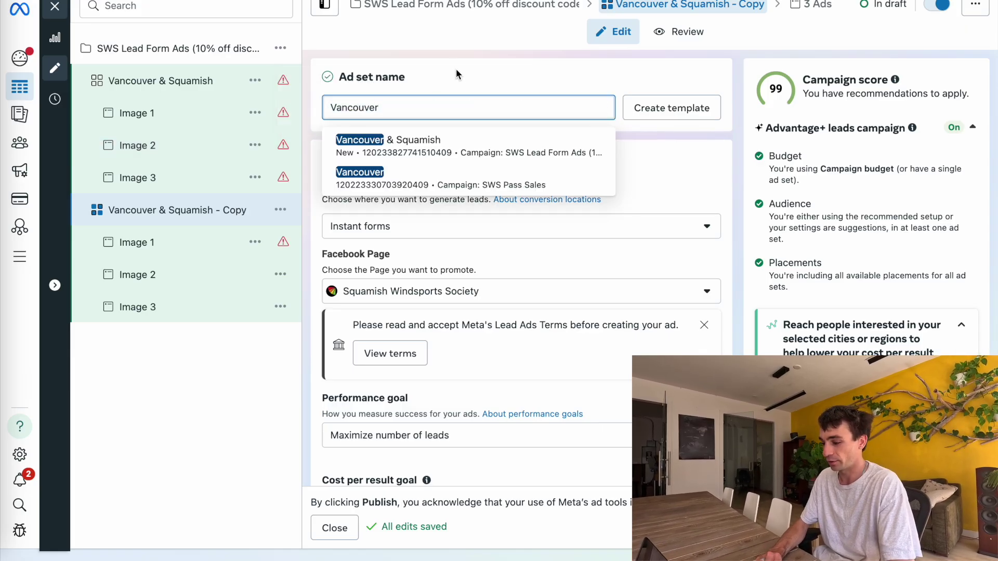
left_click(455, 69)
Step: Remove Squamish, British Columbia from the Vancouver ad set's audience locations, keeping only Vancouver
scroll(447, 224, "down", 15)
scroll(447, 226, "down", 3)
scroll(446, 229, "up", 3)
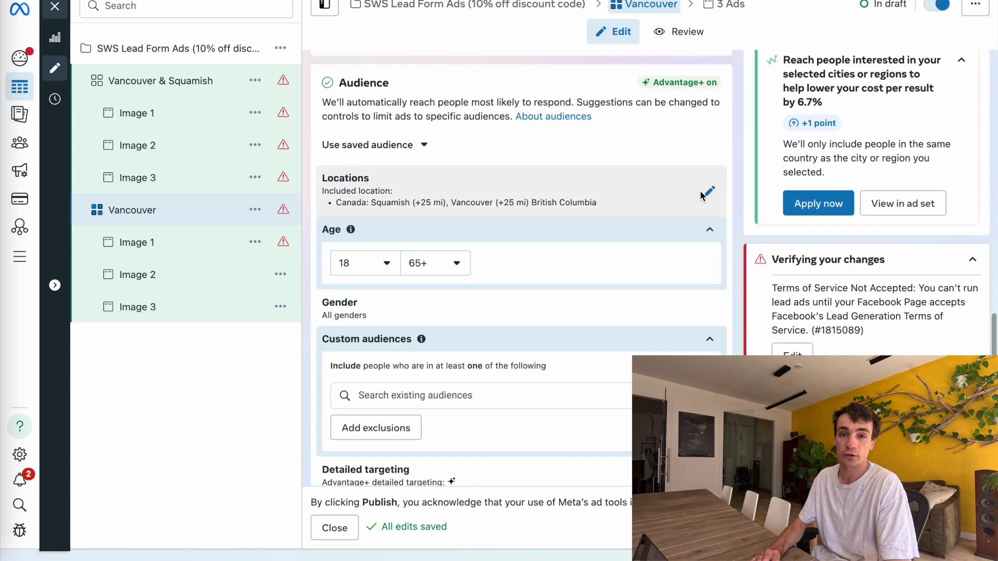
left_click(703, 194)
mouse_move(703, 255)
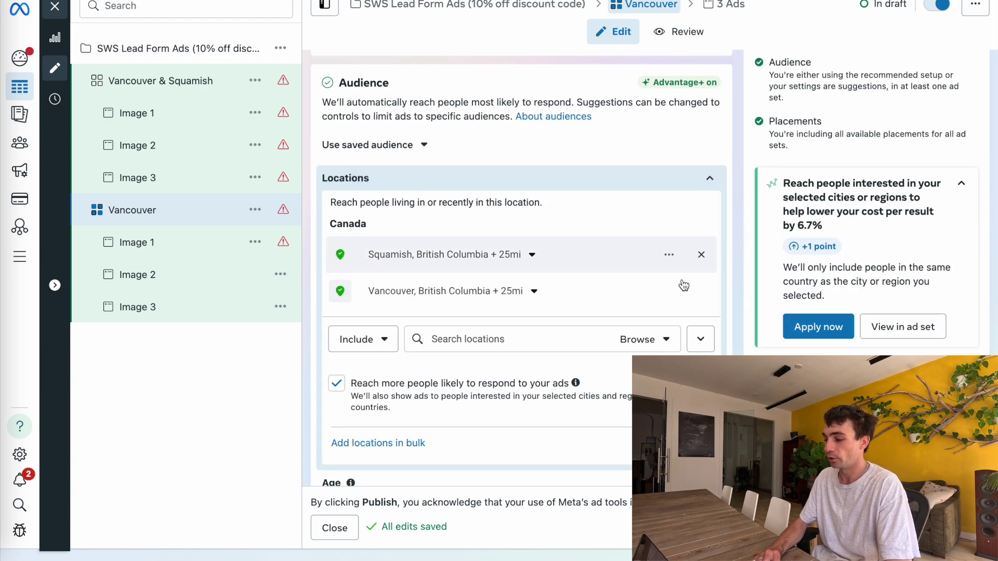
left_click(701, 255)
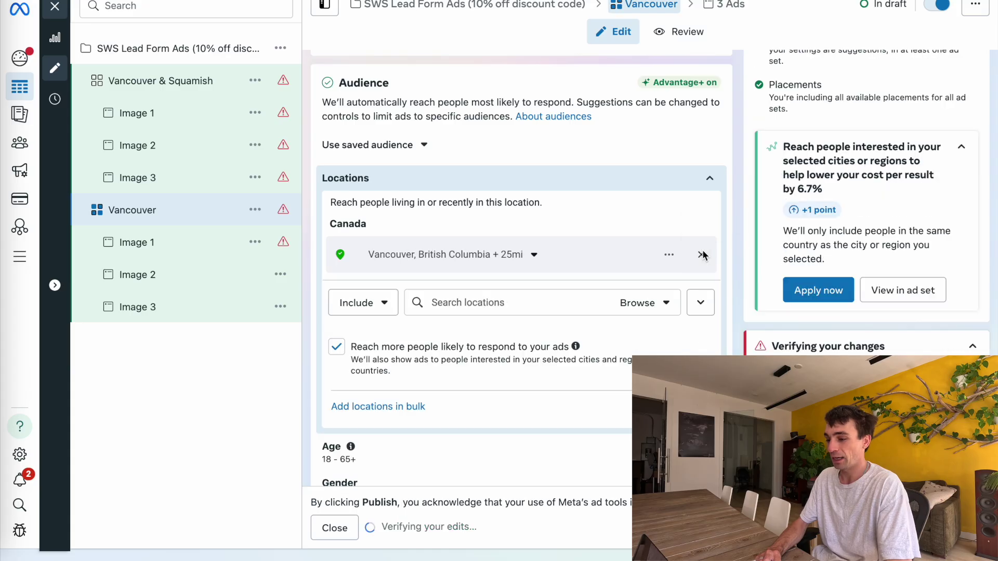
Step: Rename the original Vancouver & Squamish ad set to "Squamish"
left_click(148, 89)
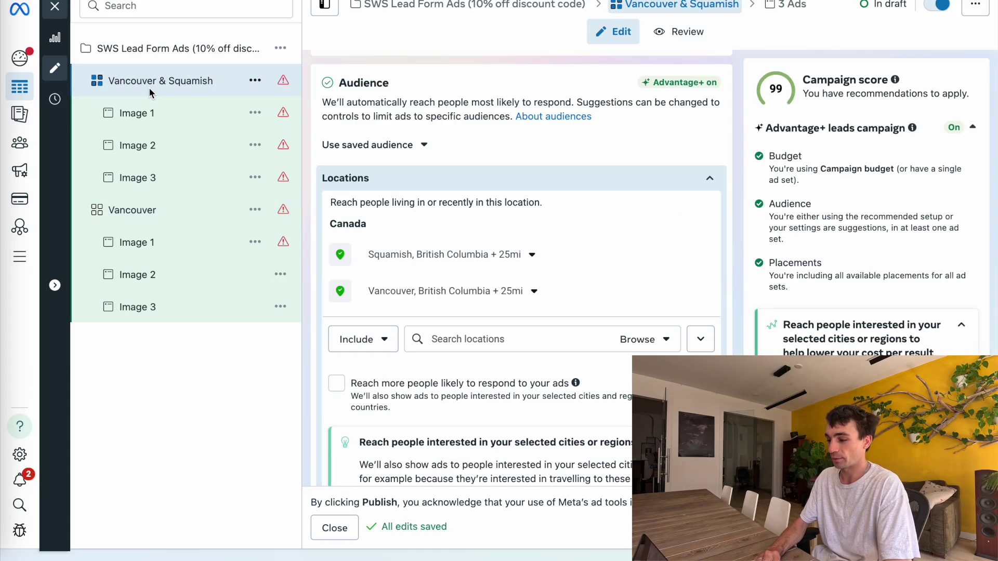
scroll(374, 132, "up", 10)
left_click(389, 107)
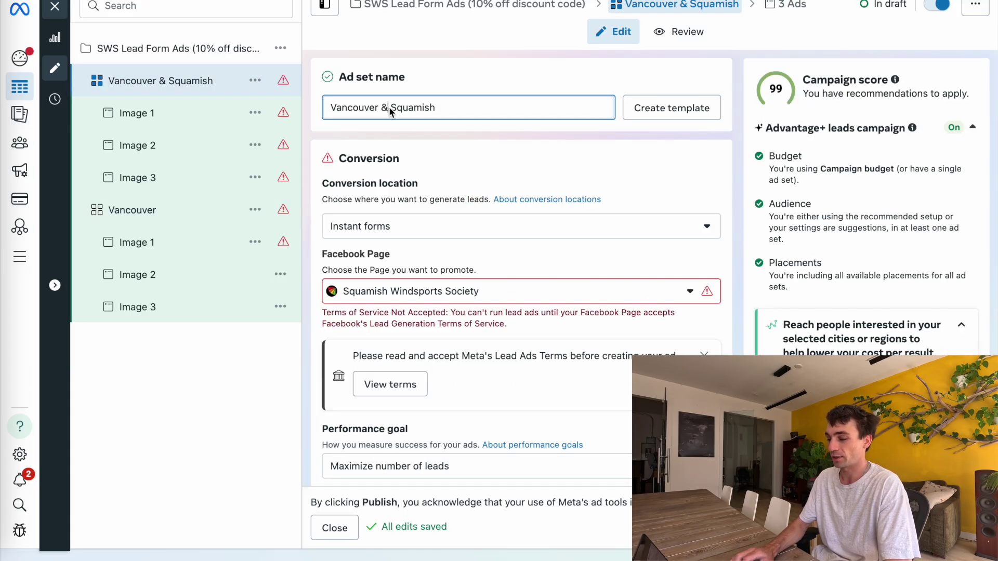
key("super+BackSpace")
Step: Remove Vancouver, British Columbia from the Squamish ad set's audience locations and close the editor
scroll(548, 155, "down", 10)
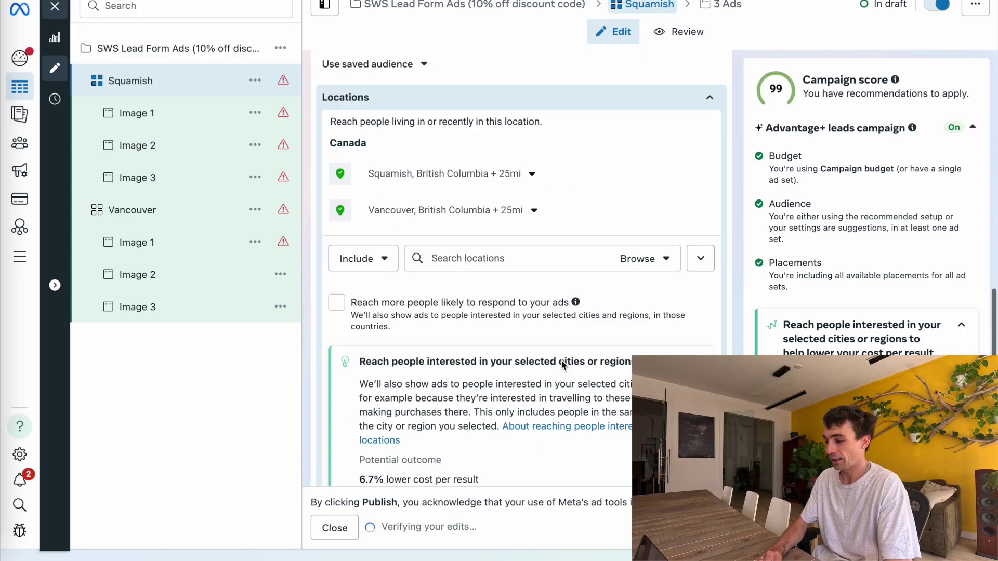
left_click(701, 186)
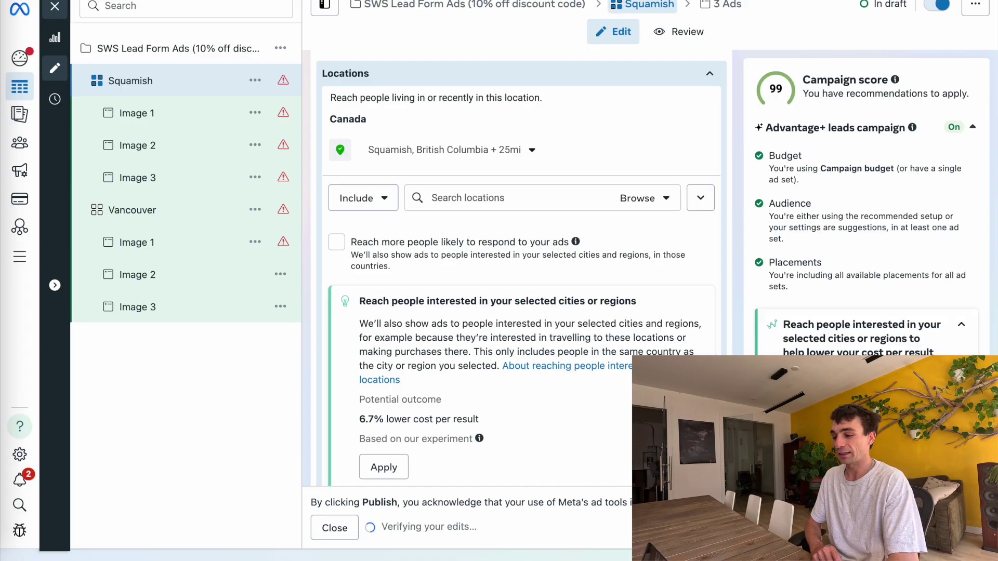
key("Escape")
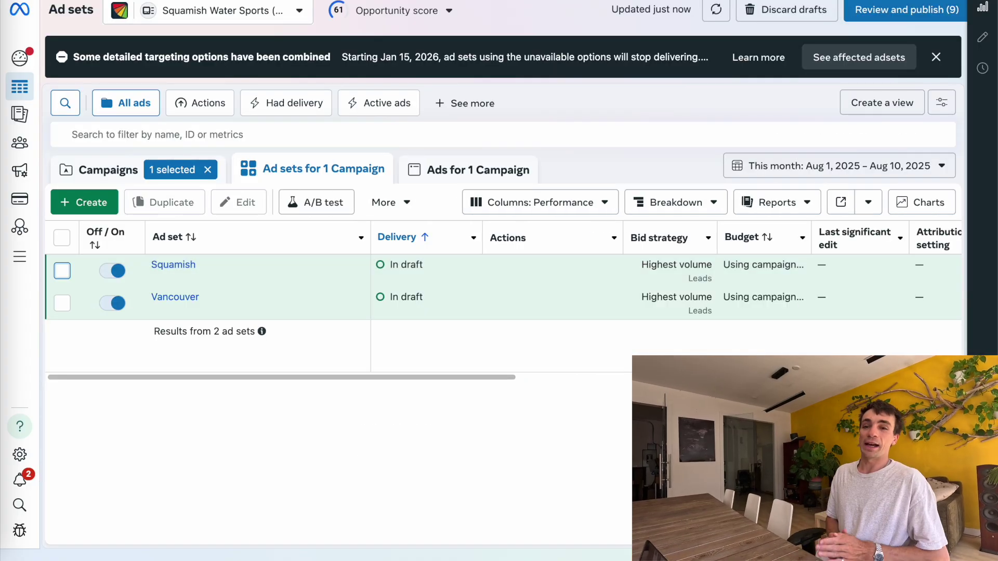